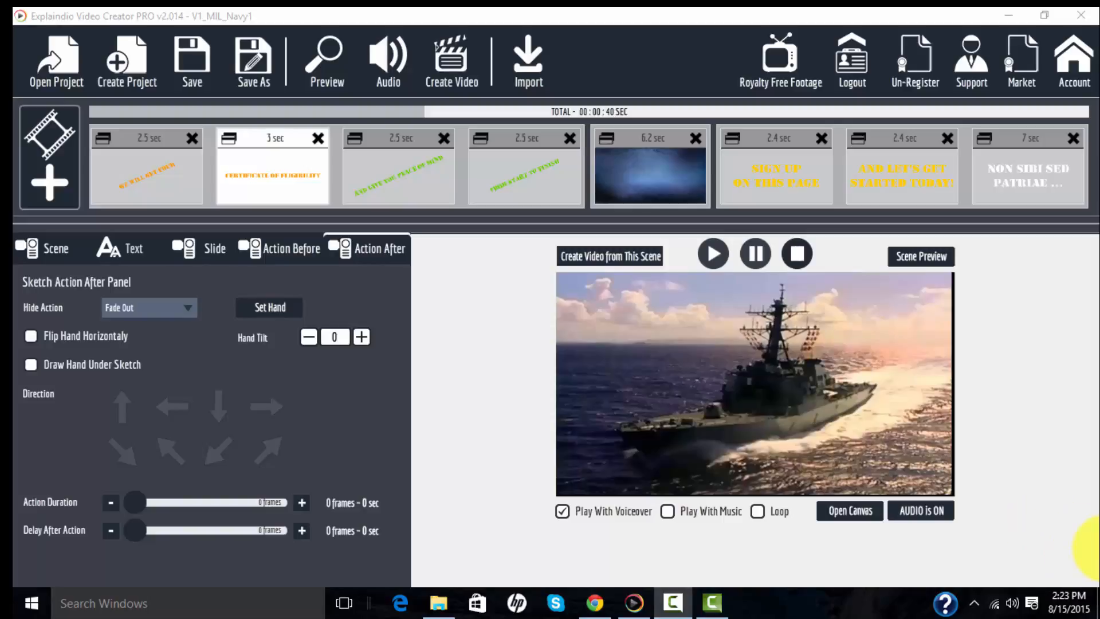
- Add a new scene and open its canvas for editing
left_click(50, 182)
left_click(444, 317)
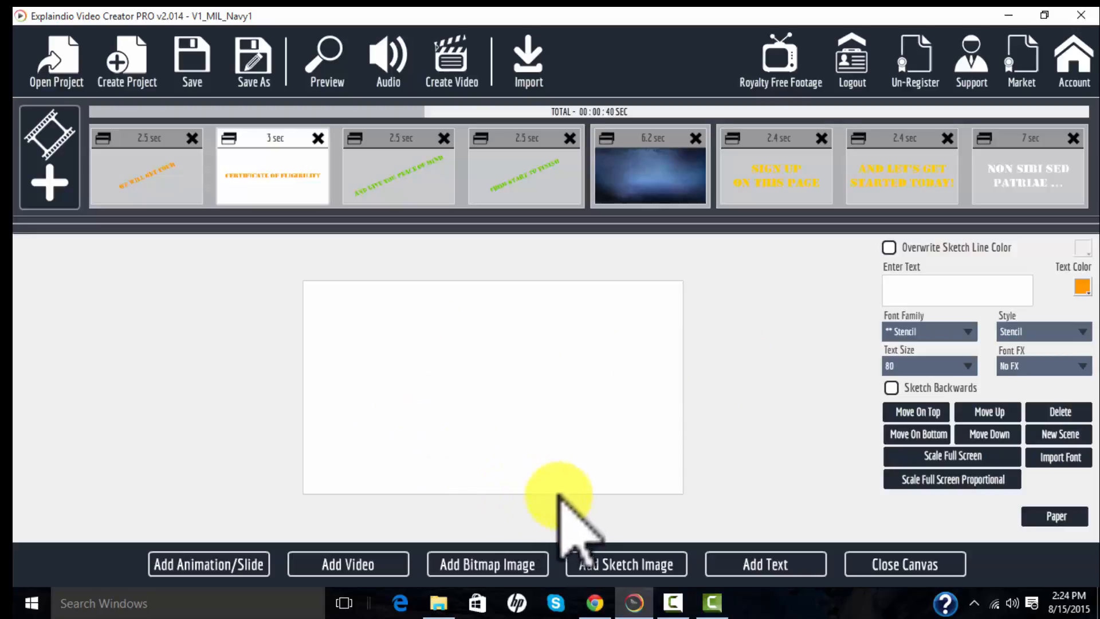
- Import the headshot photo from the headshots folder as a bitmap image onto the canvas
left_click(475, 567)
left_click(286, 310)
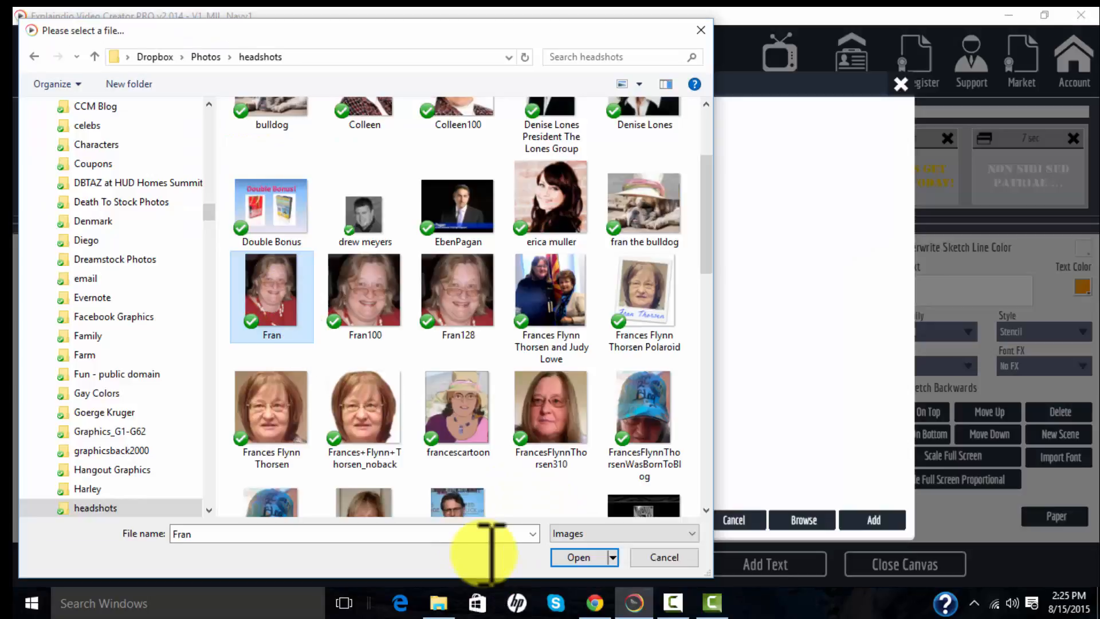
left_click(598, 562)
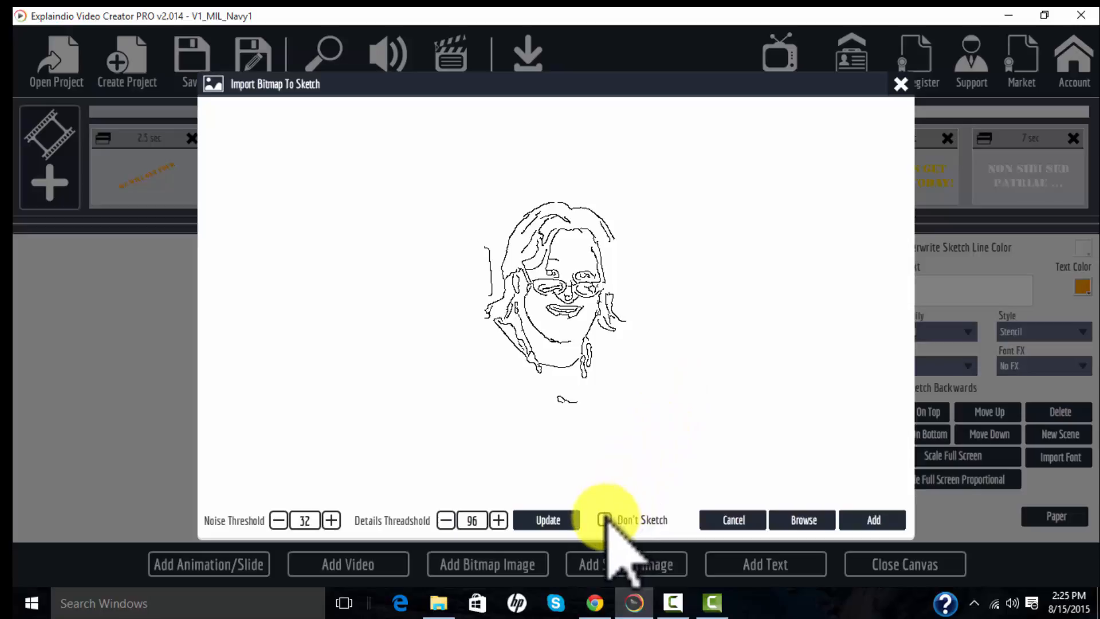
left_click(879, 520)
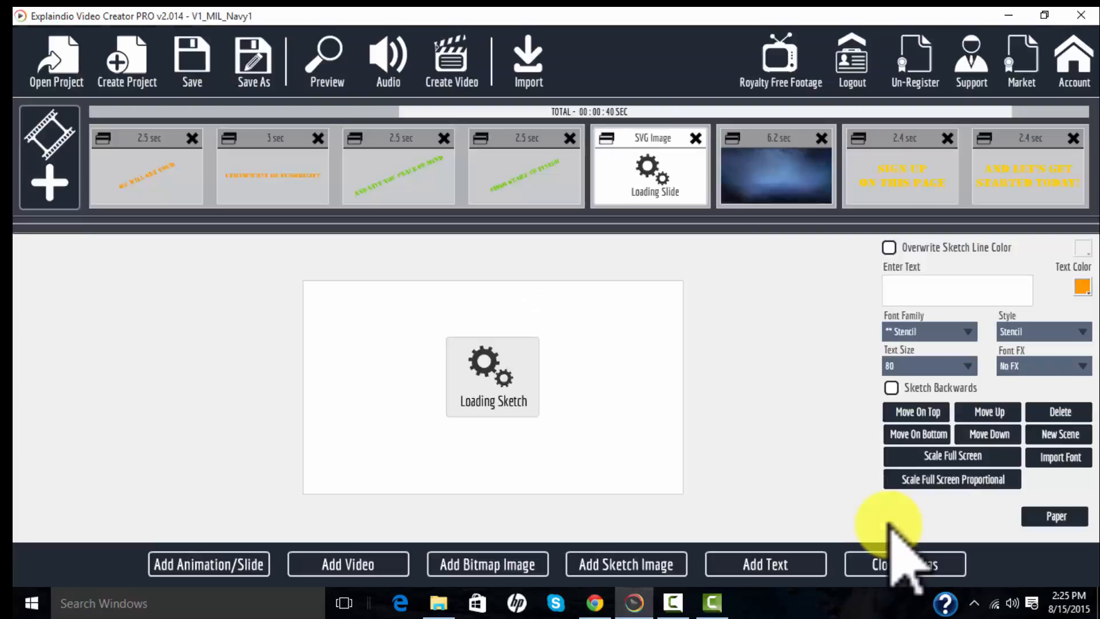
- Move the photo to the canvas's left side and resize it to fill the left half's full height
left_click_drag(491, 378, 442, 492)
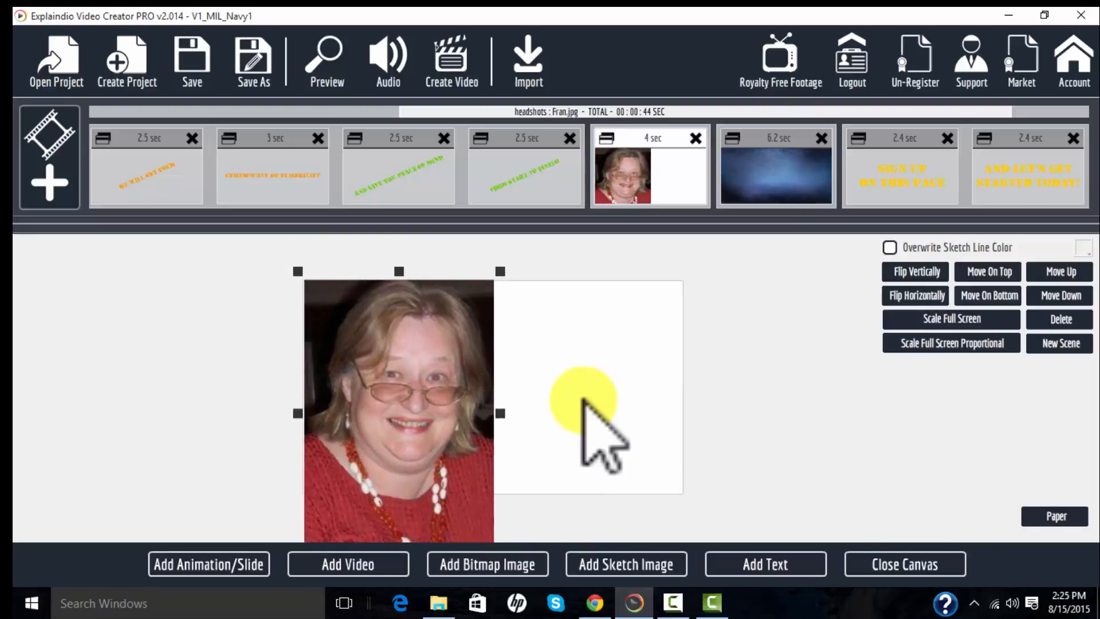
left_click_drag(500, 271, 413, 361)
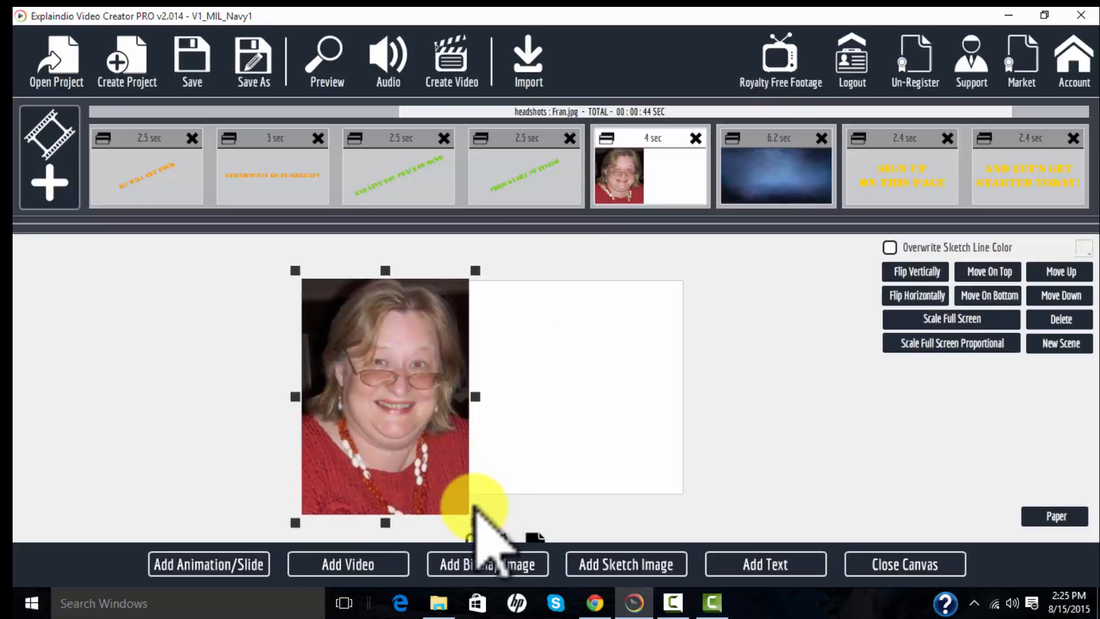
left_click_drag(475, 521, 430, 465)
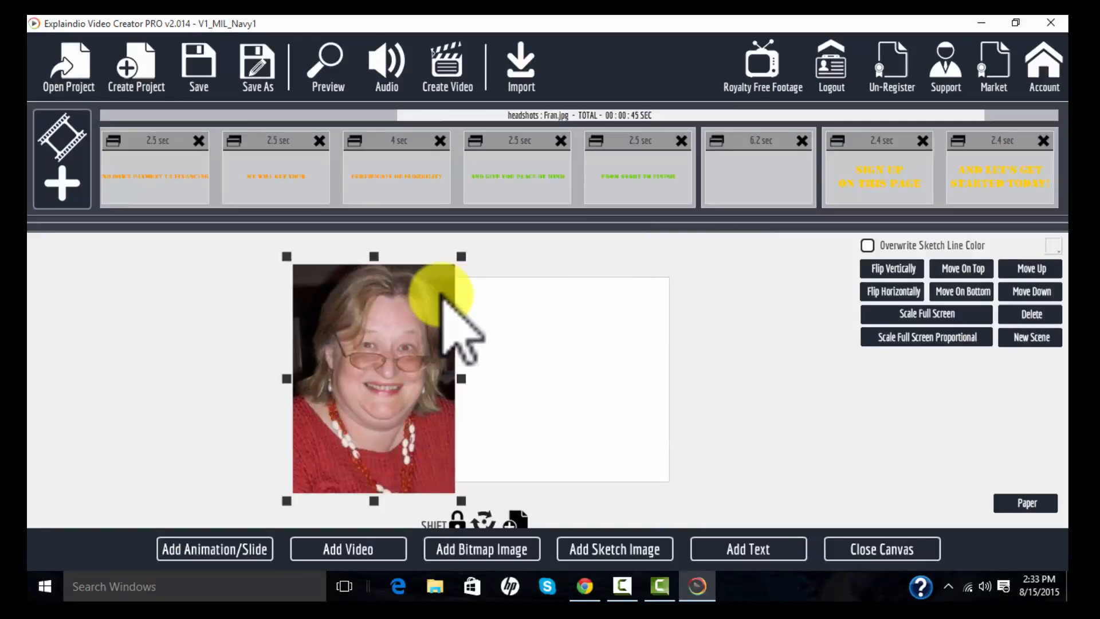
left_click_drag(461, 256, 435, 309)
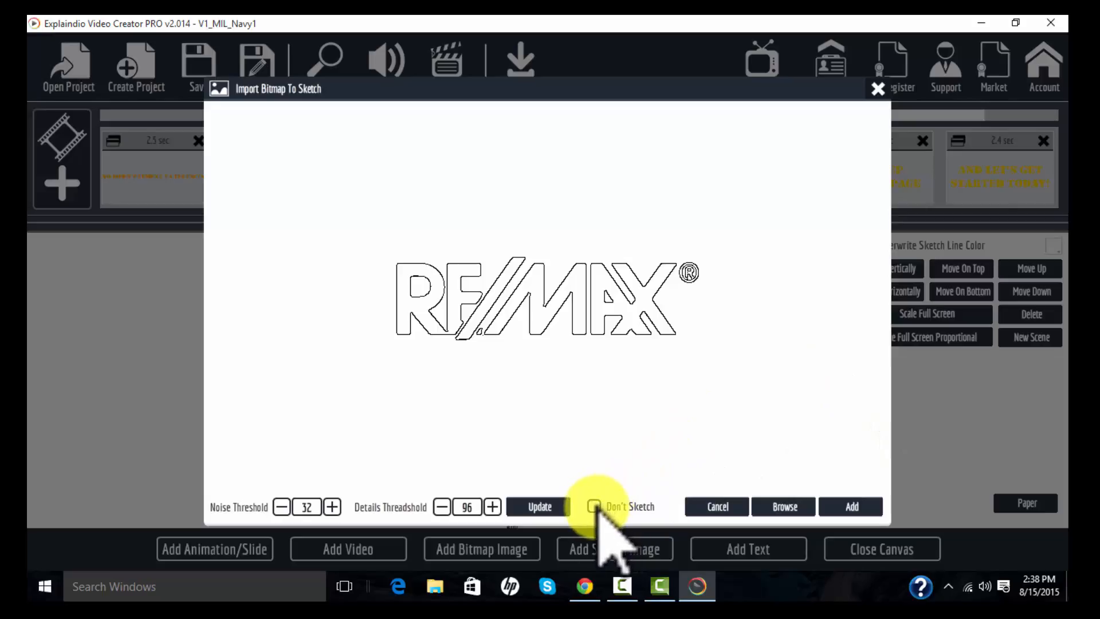
- Add the RE/MAX logo image and move it to the lower right area of the canvas
left_click(850, 506)
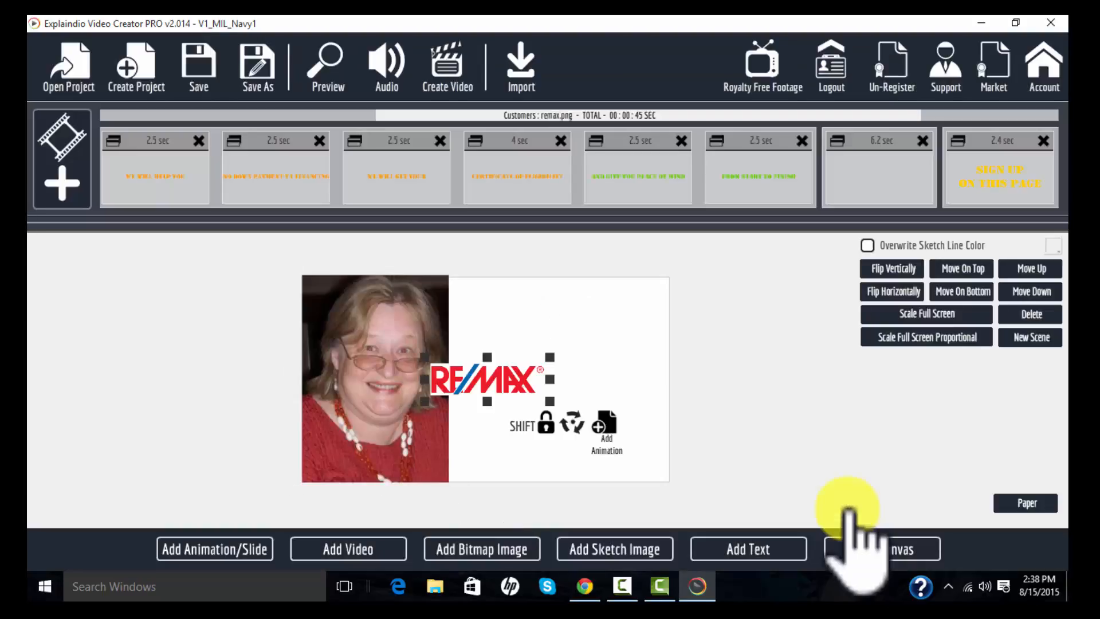
left_click_drag(493, 385, 577, 447)
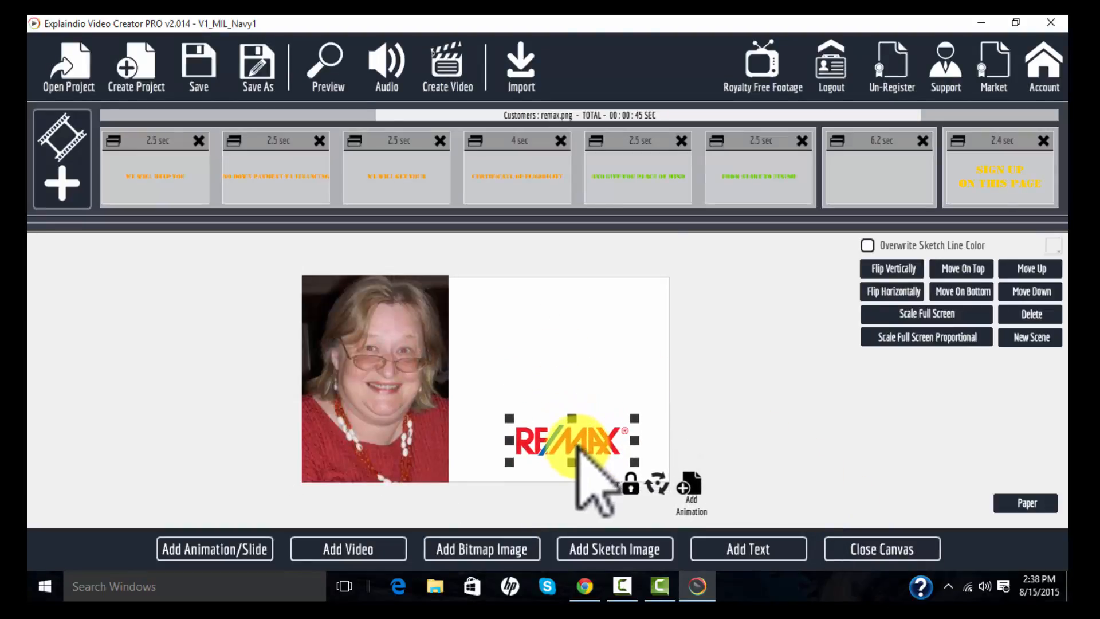
- Add a text element reading Pennsylvania Realty and place it just beneath the RE/MAX logo
left_click(744, 547)
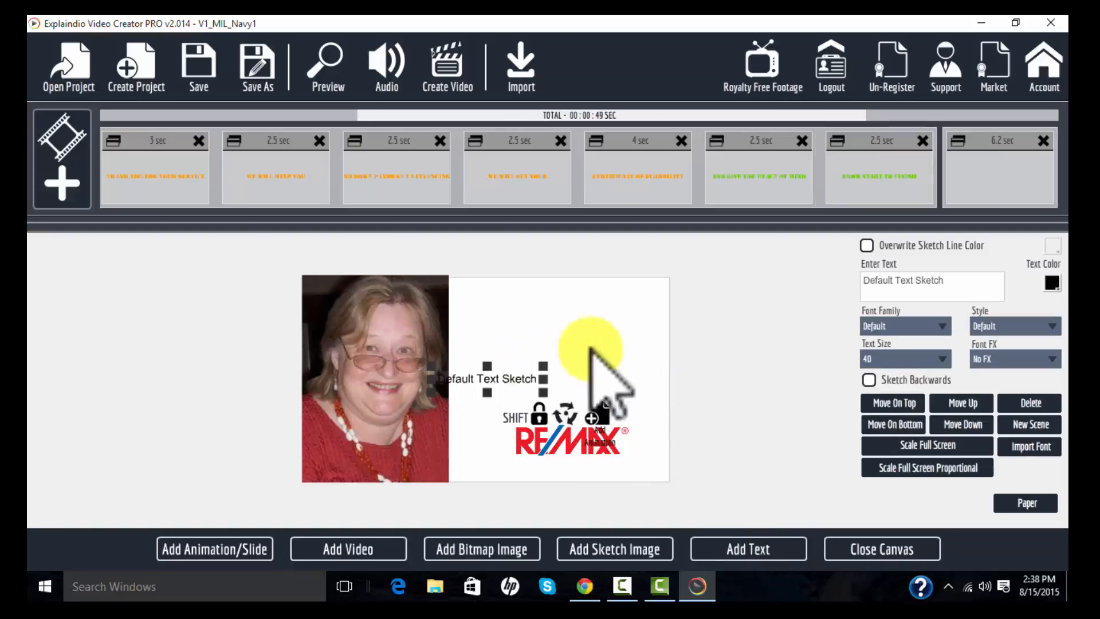
left_click_drag(945, 283, 751, 294)
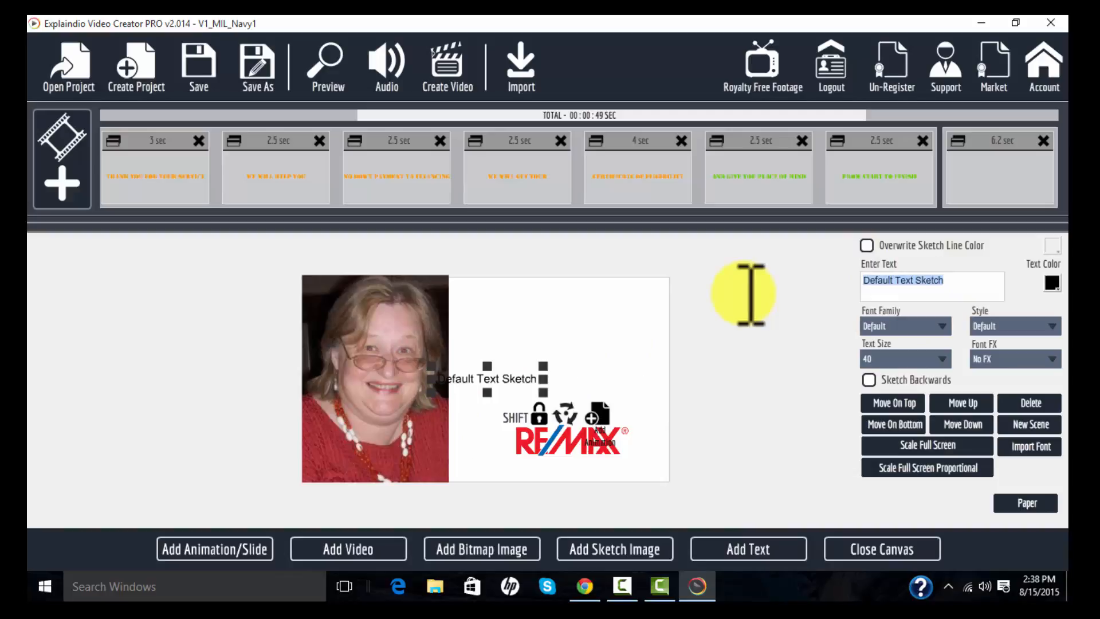
type("S")
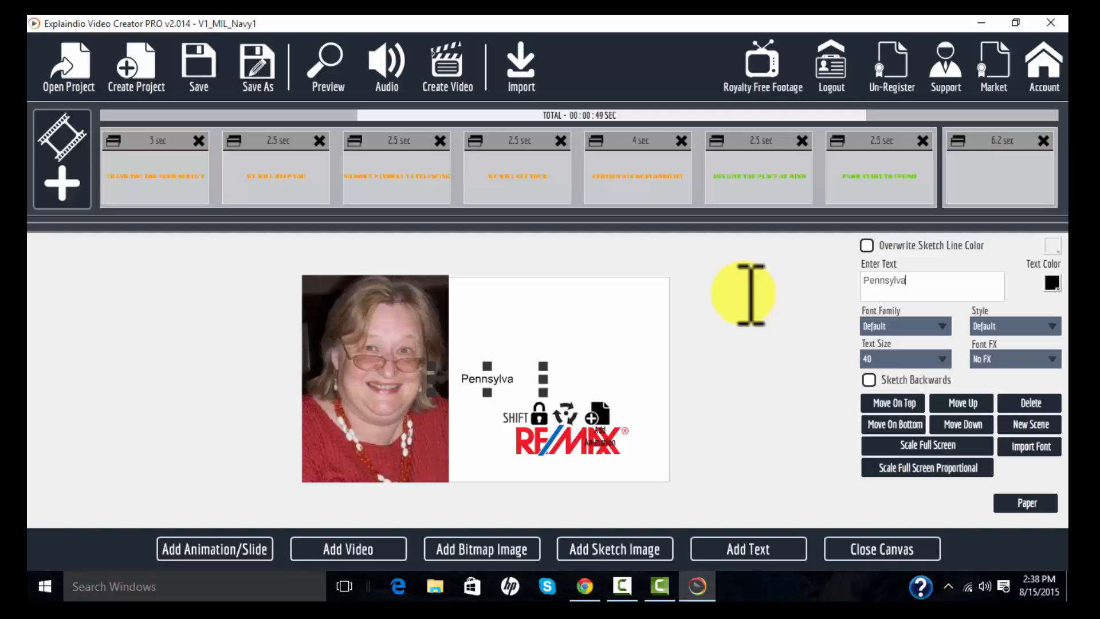
type("Realty")
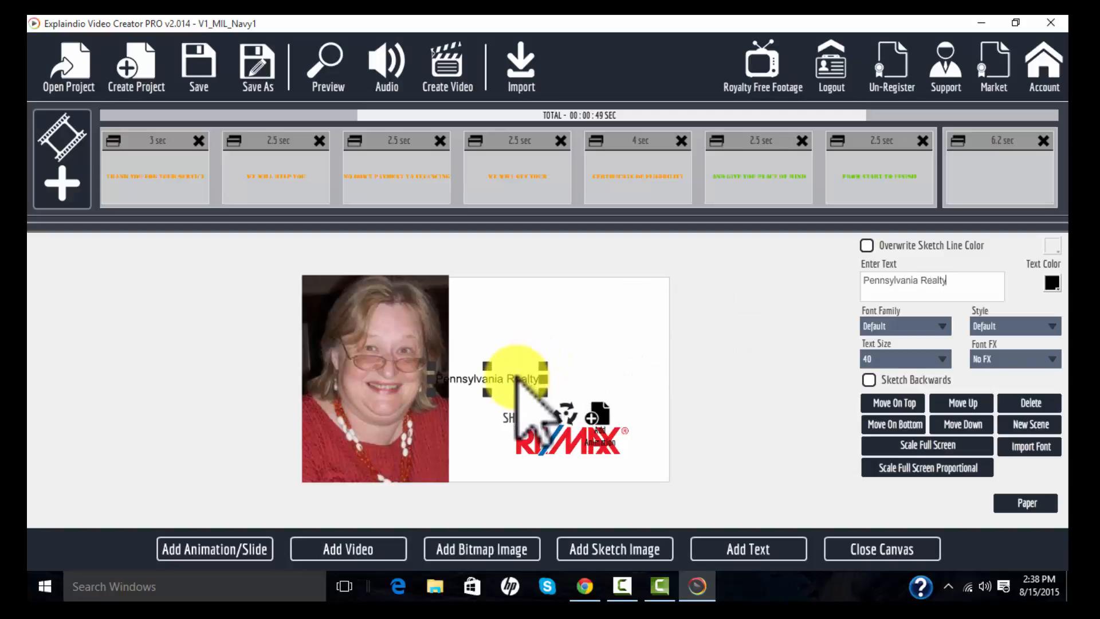
left_click_drag(504, 379, 598, 464)
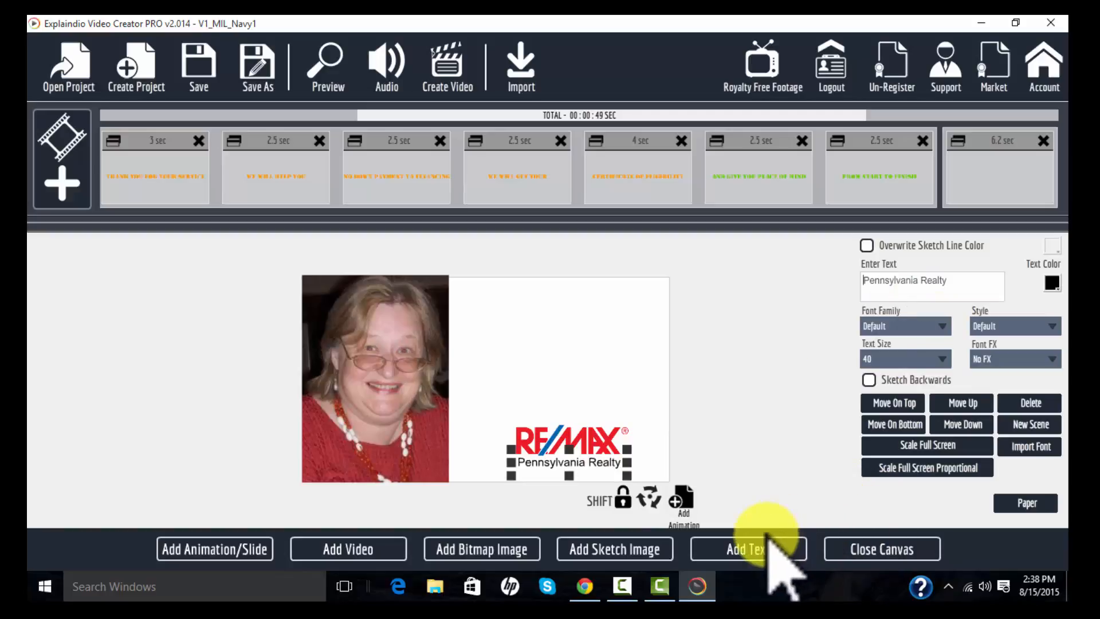
left_click(573, 440)
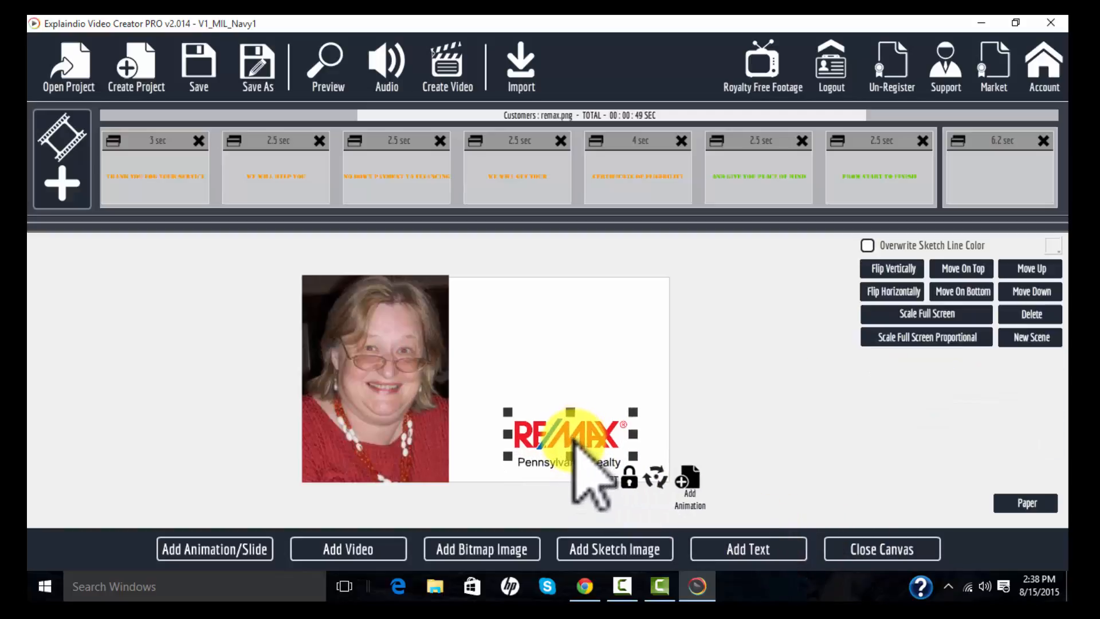
left_click(570, 455)
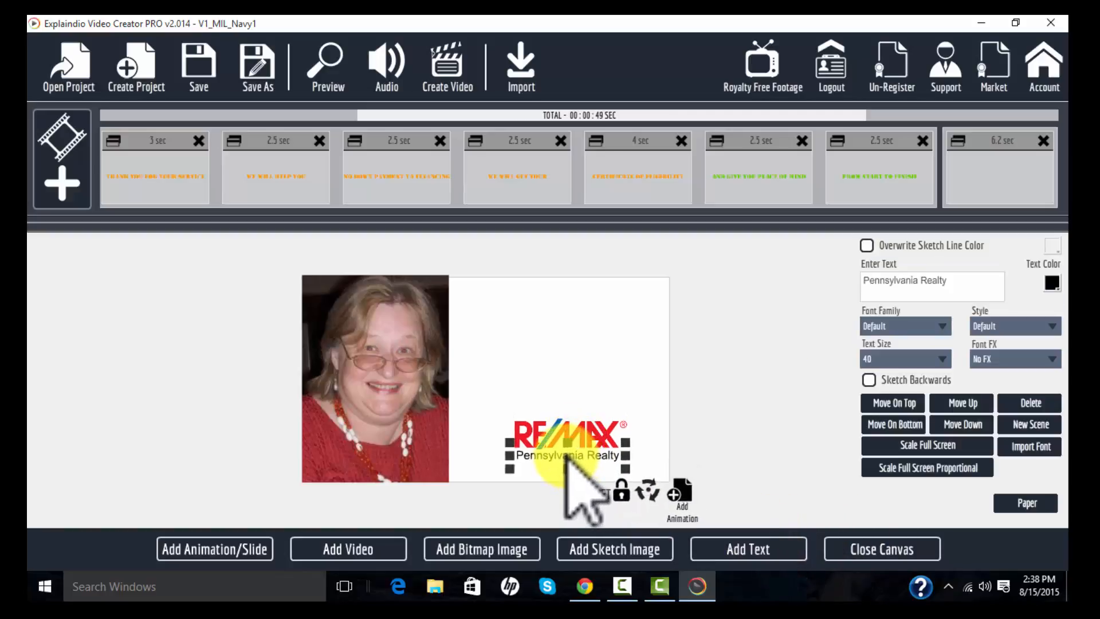
left_click_drag(568, 455, 566, 455)
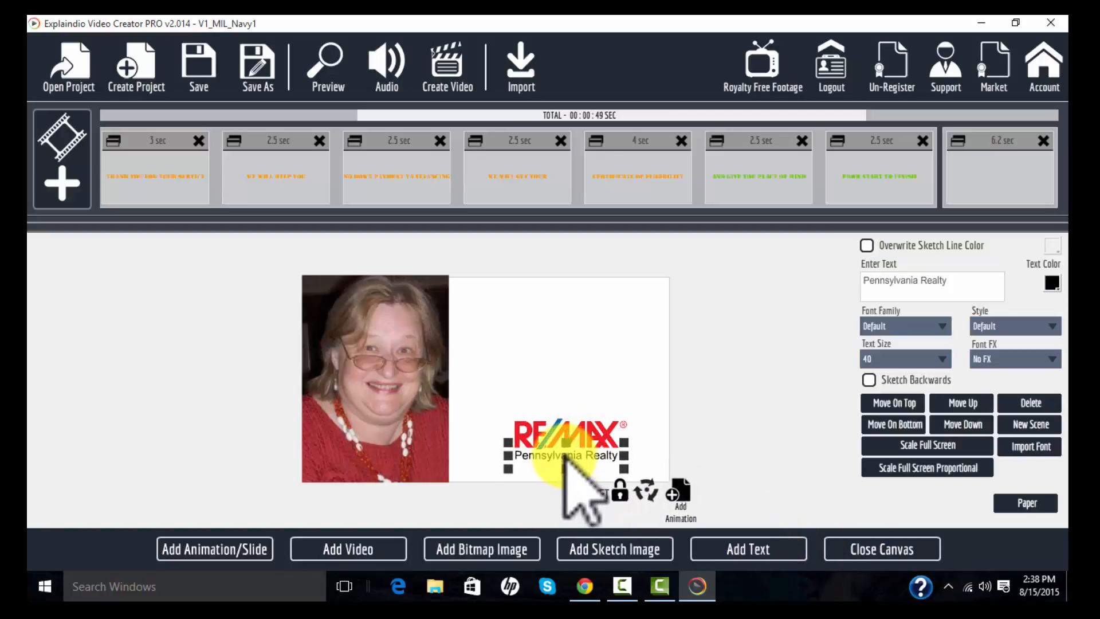
- Add a text element reading State College, PA and place it below the Pennsylvania Realty line
left_click(763, 549)
left_click_drag(973, 274, 737, 290)
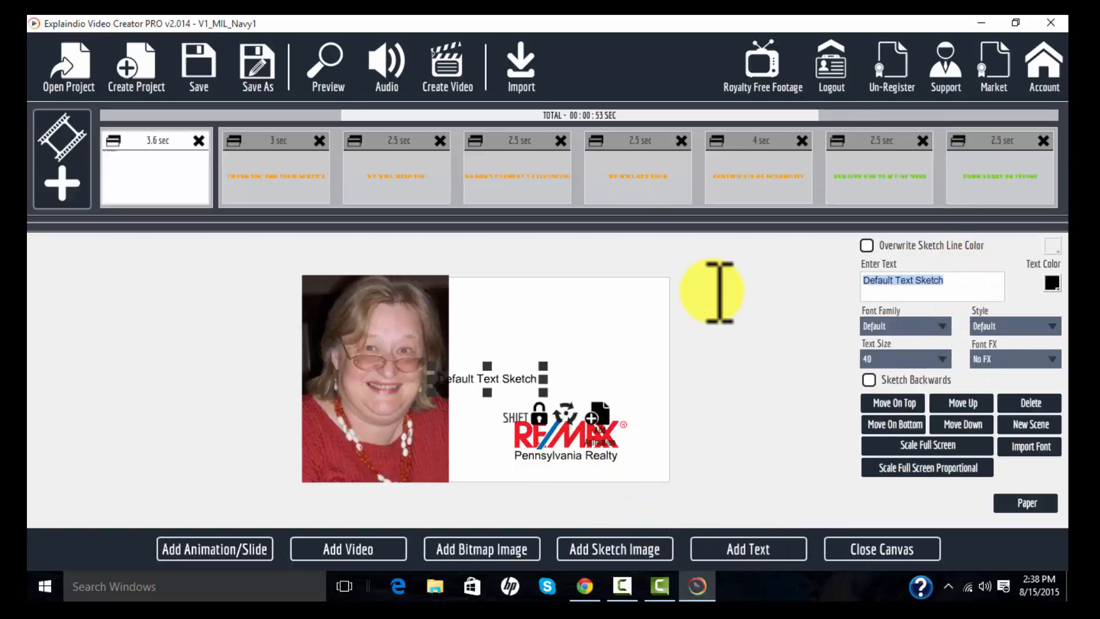
type("s")
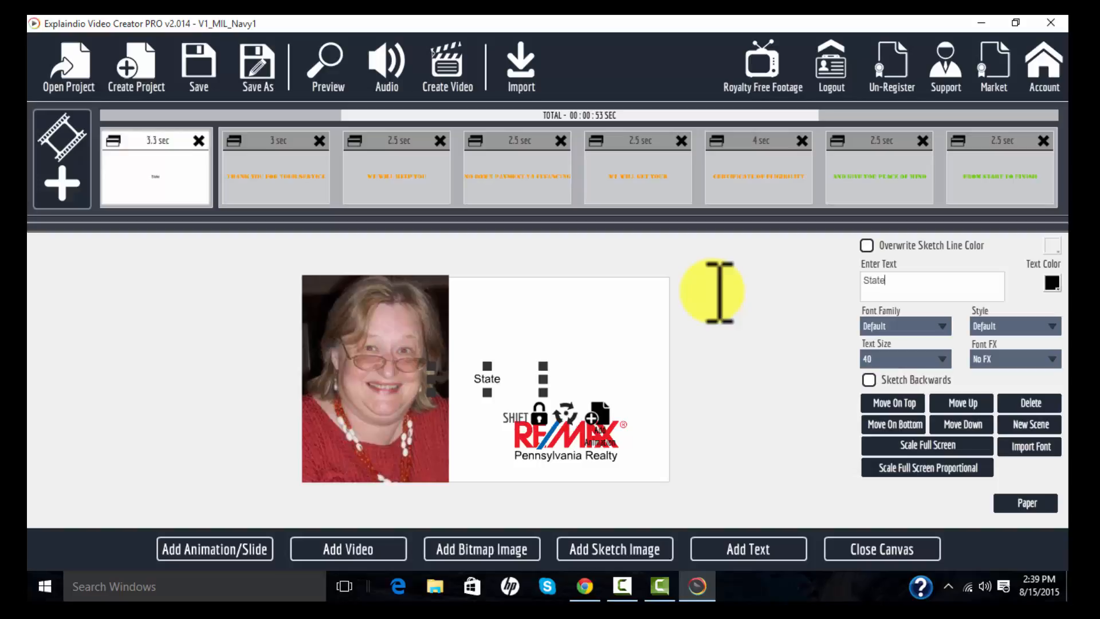
type("tate College, PA")
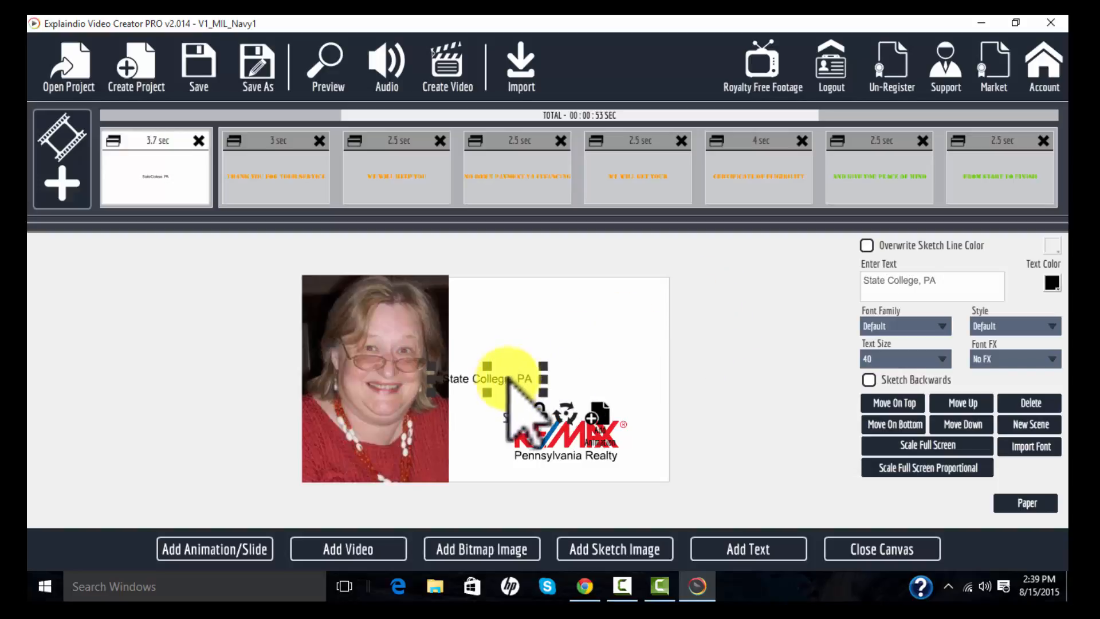
left_click_drag(508, 377, 583, 468)
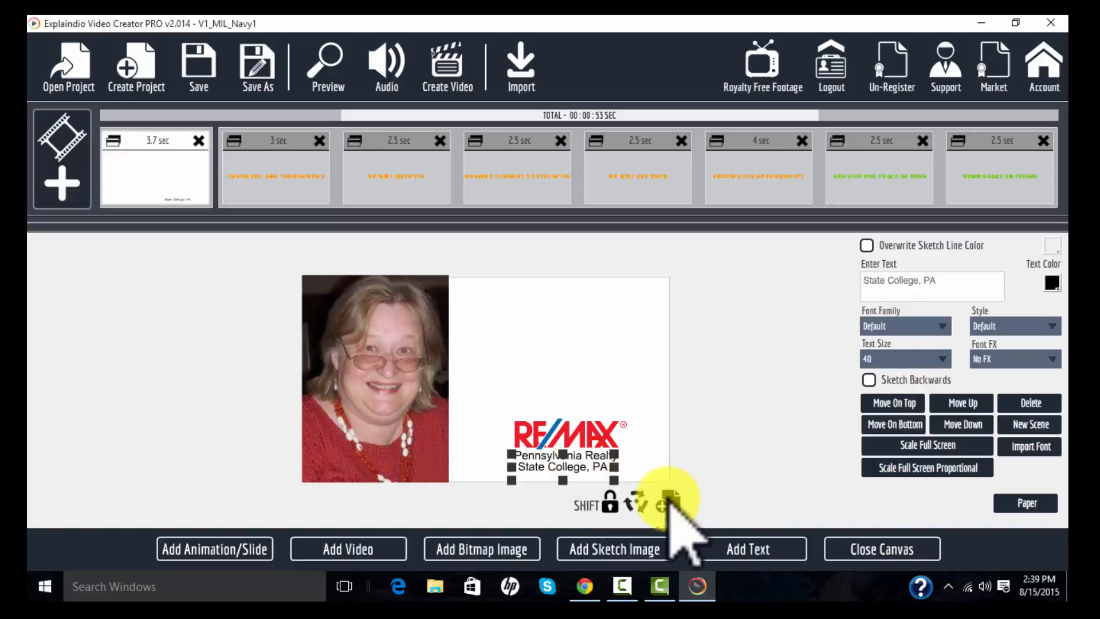
- Add a text element with the agent's license number and place it below the State College, PA line
left_click(729, 549)
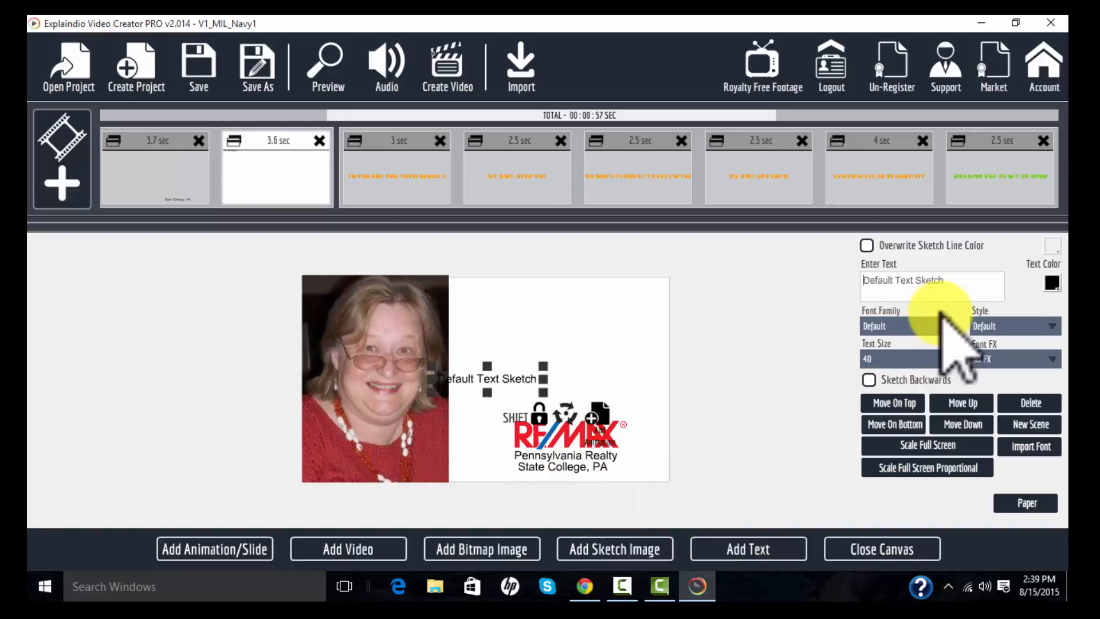
left_click_drag(958, 285, 778, 277)
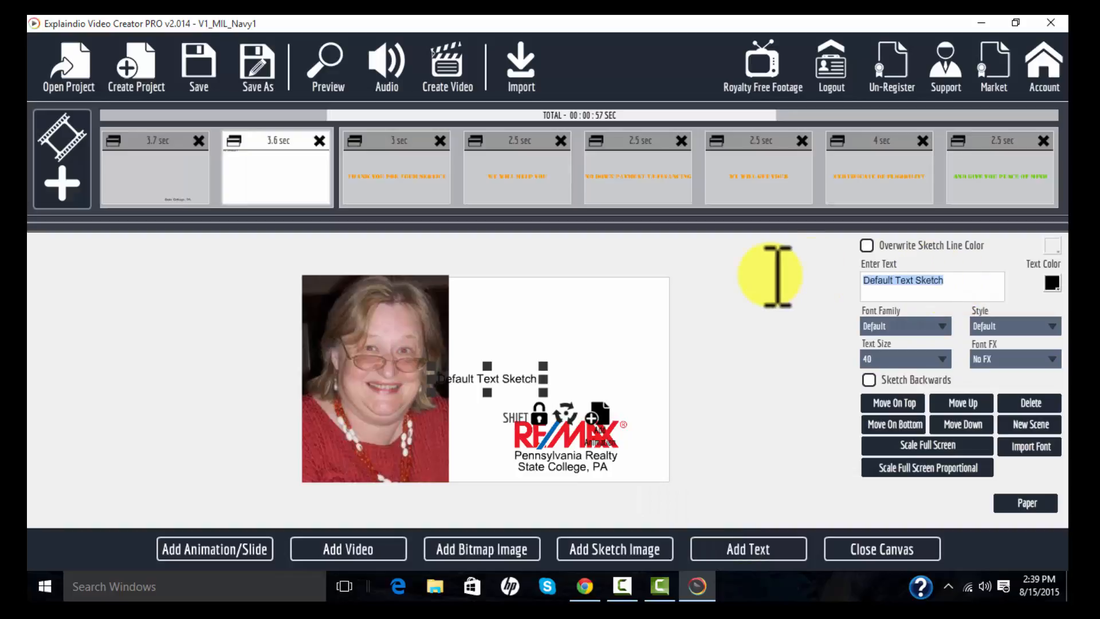
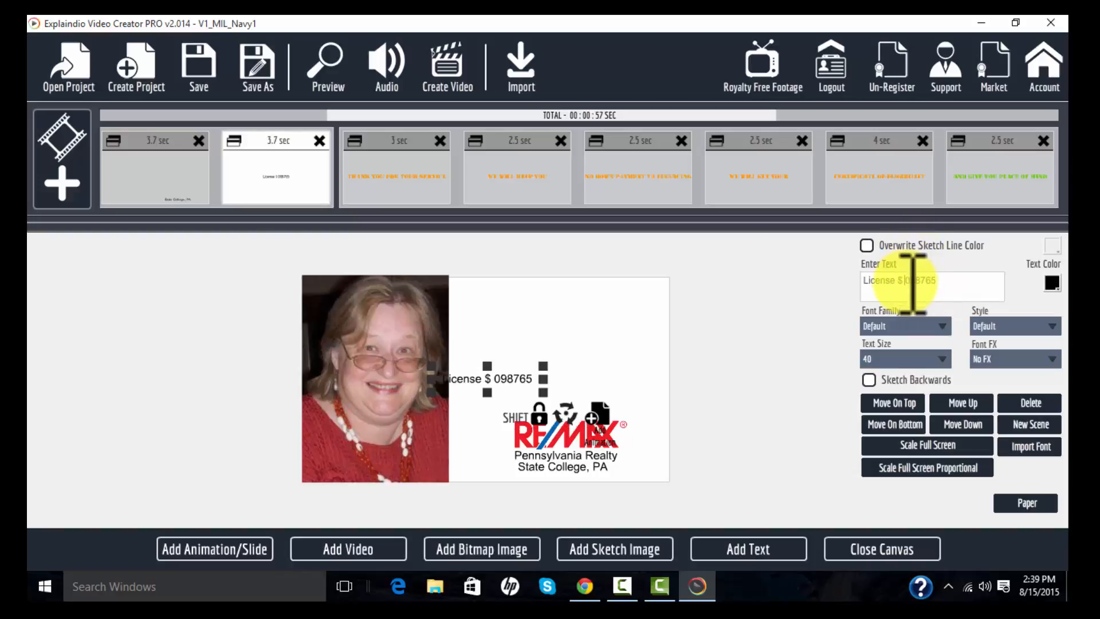
key("BackSpace")
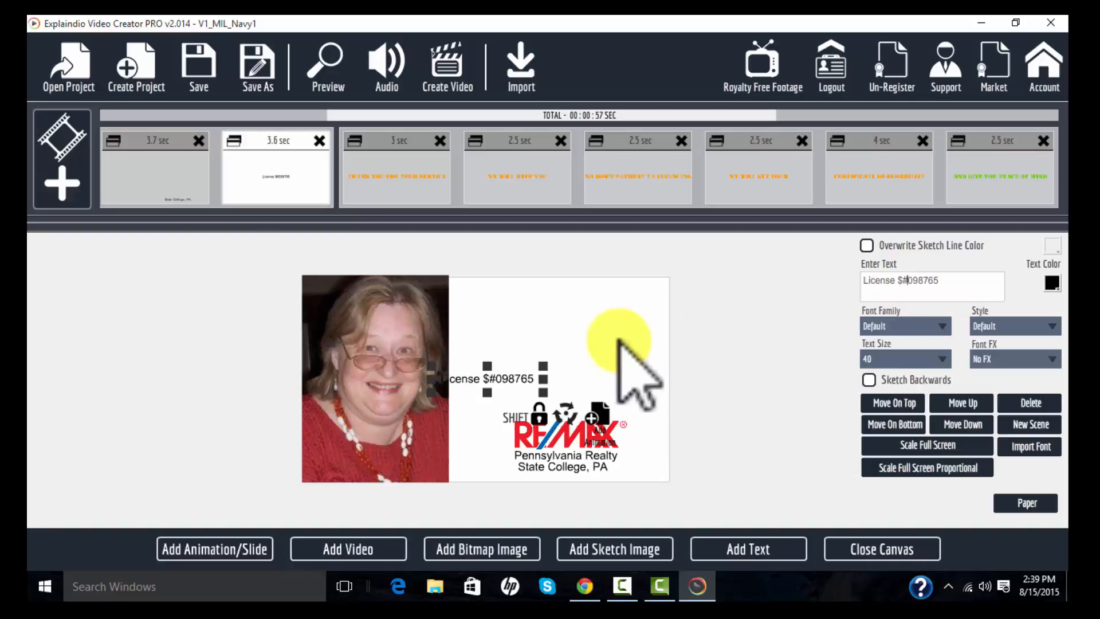
left_click_drag(494, 375, 574, 464)
- Nudge the three text lines so they sit aligned in a column under the RE/MAX logo
left_click(576, 457)
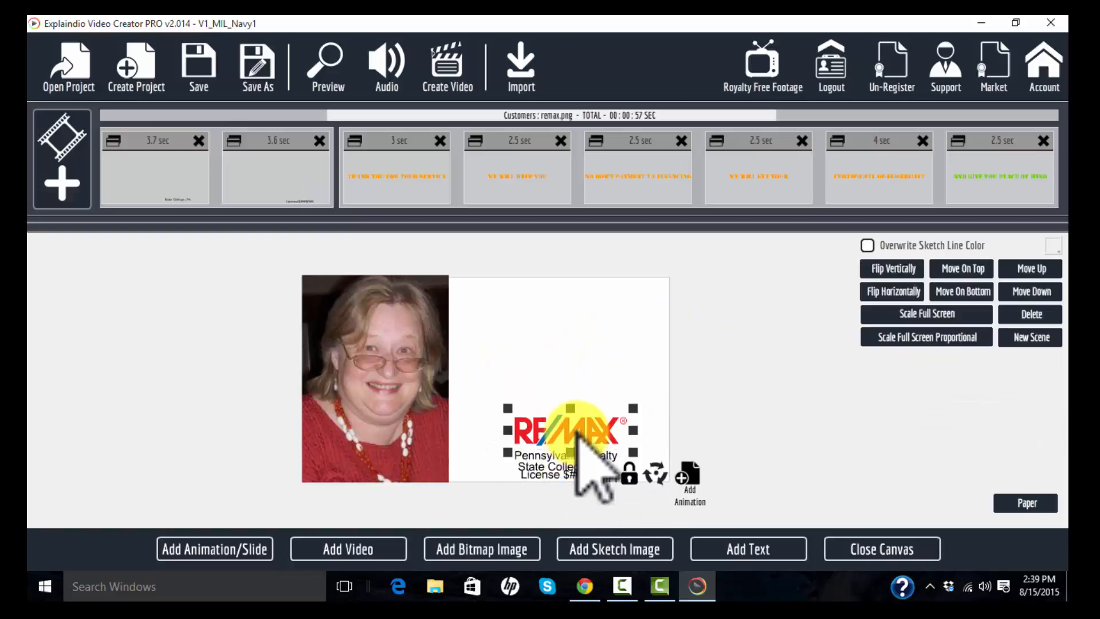
left_click(567, 454)
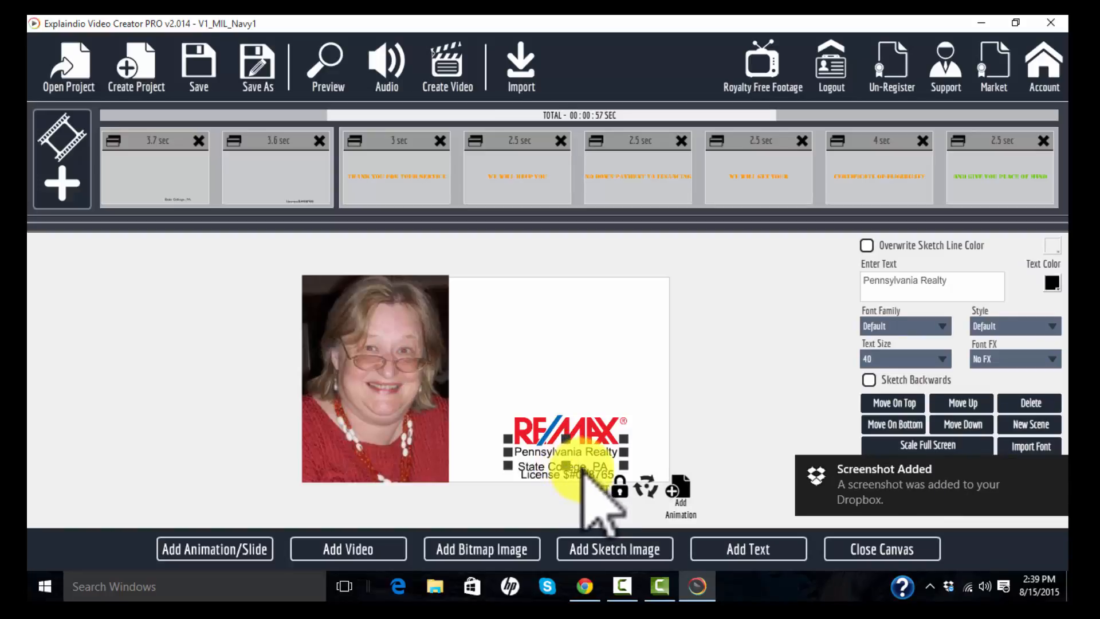
left_click(578, 473)
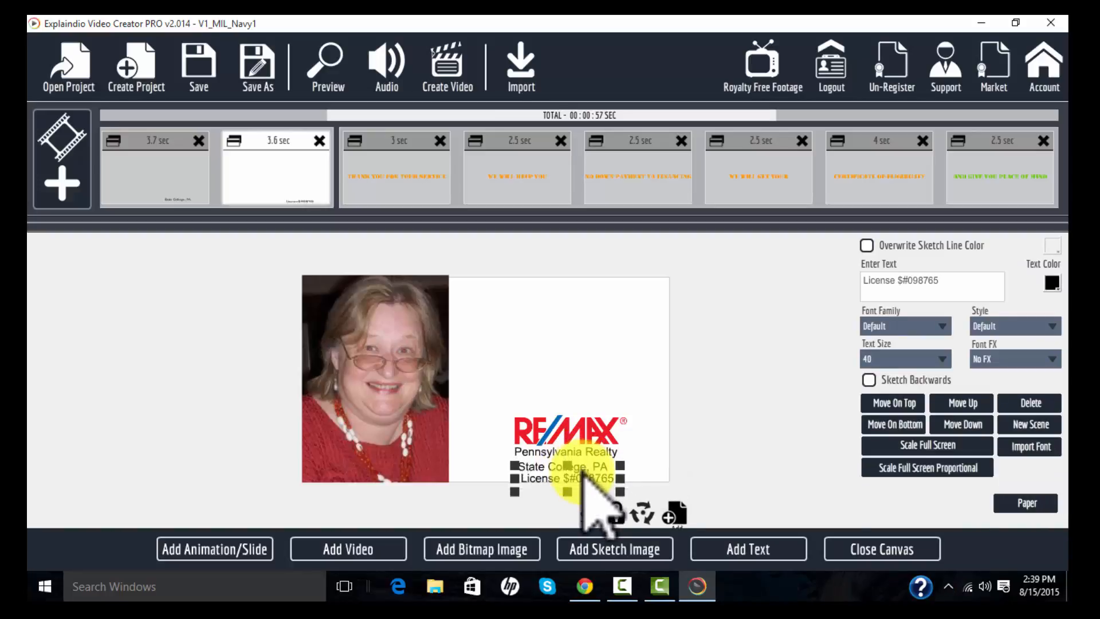
left_click(584, 467)
left_click_drag(584, 463, 584, 460)
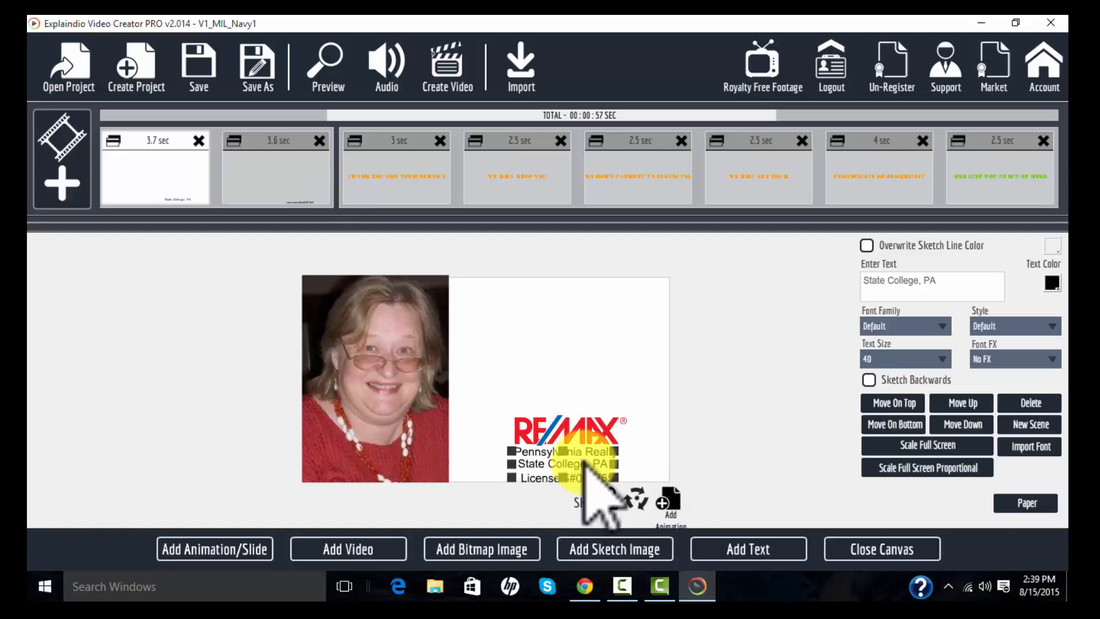
left_click_drag(583, 481, 580, 478)
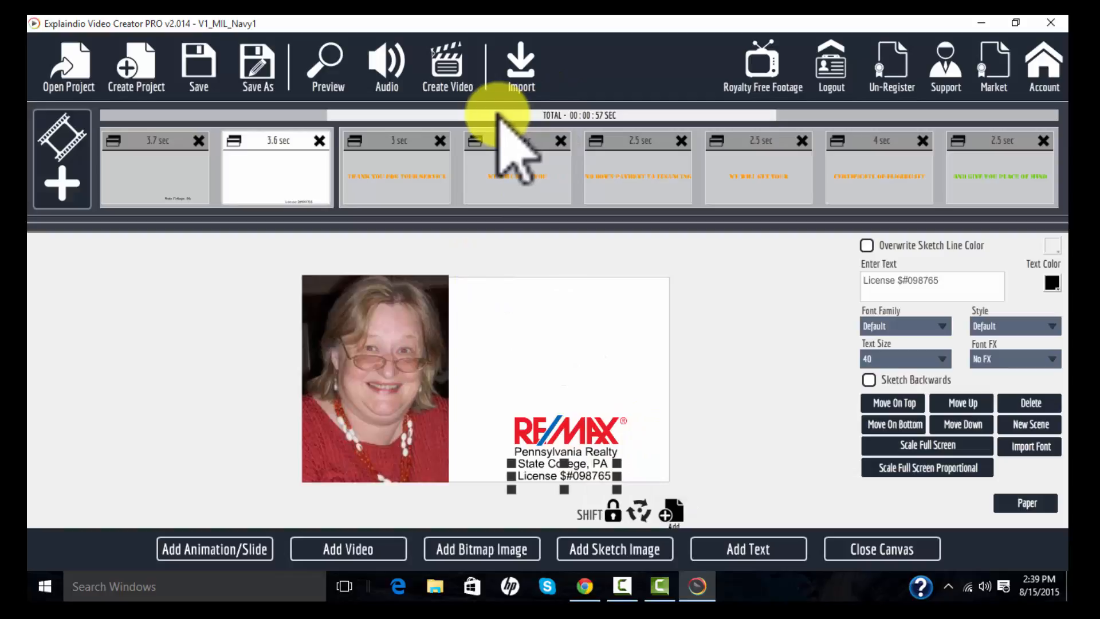
- Close the canvas and review the sketch action-before settings of the RE/MAX logo slide
scroll(497, 113, "up", 3)
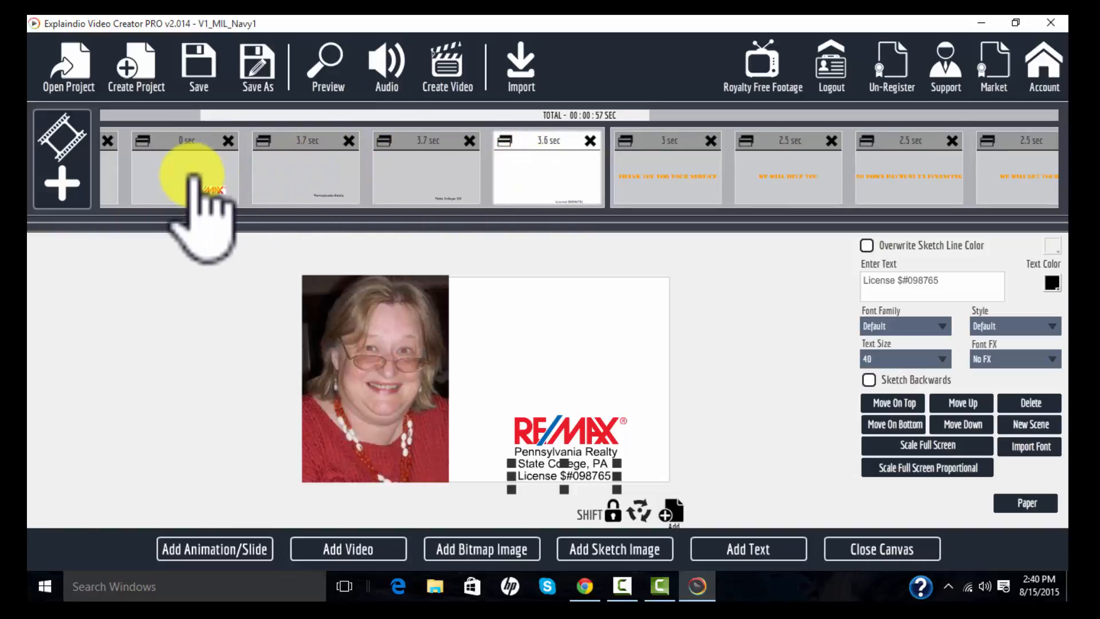
left_click(883, 550)
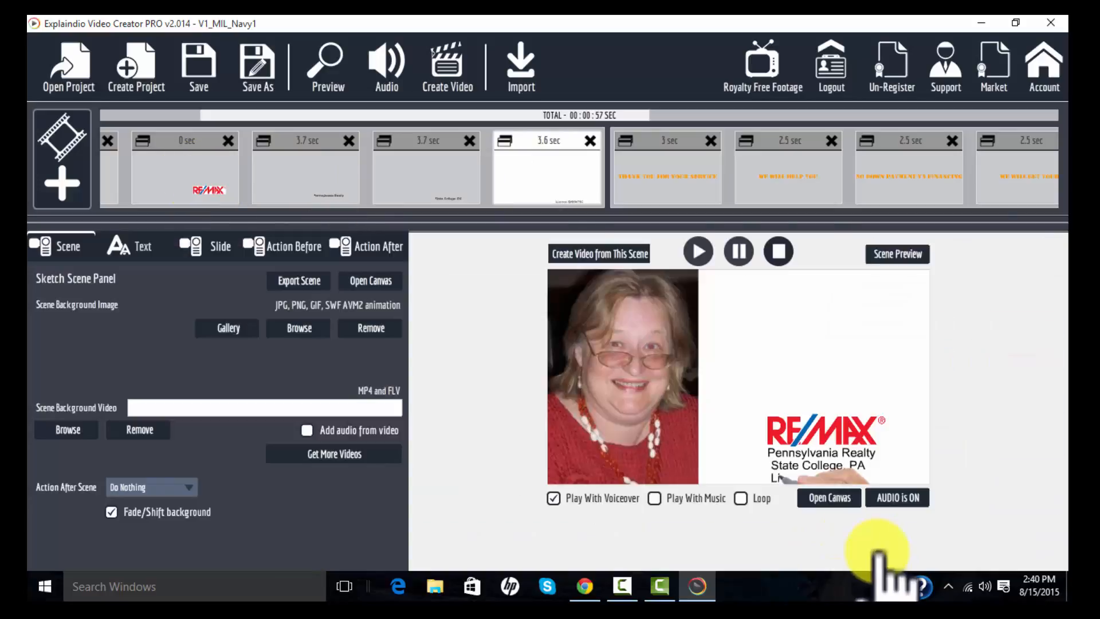
left_click(189, 184)
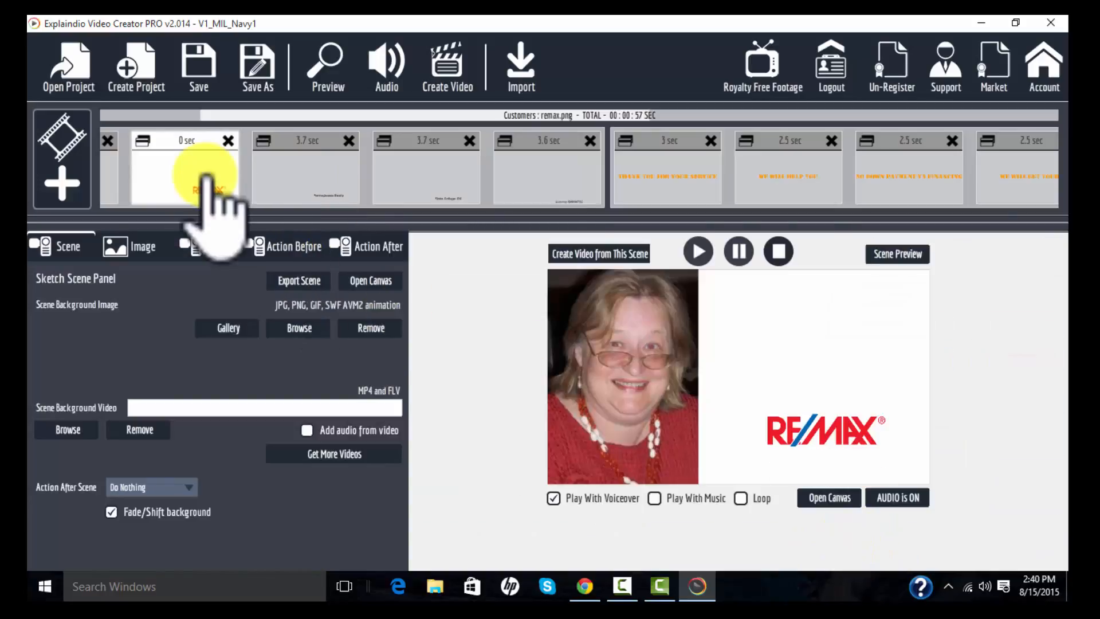
left_click(295, 246)
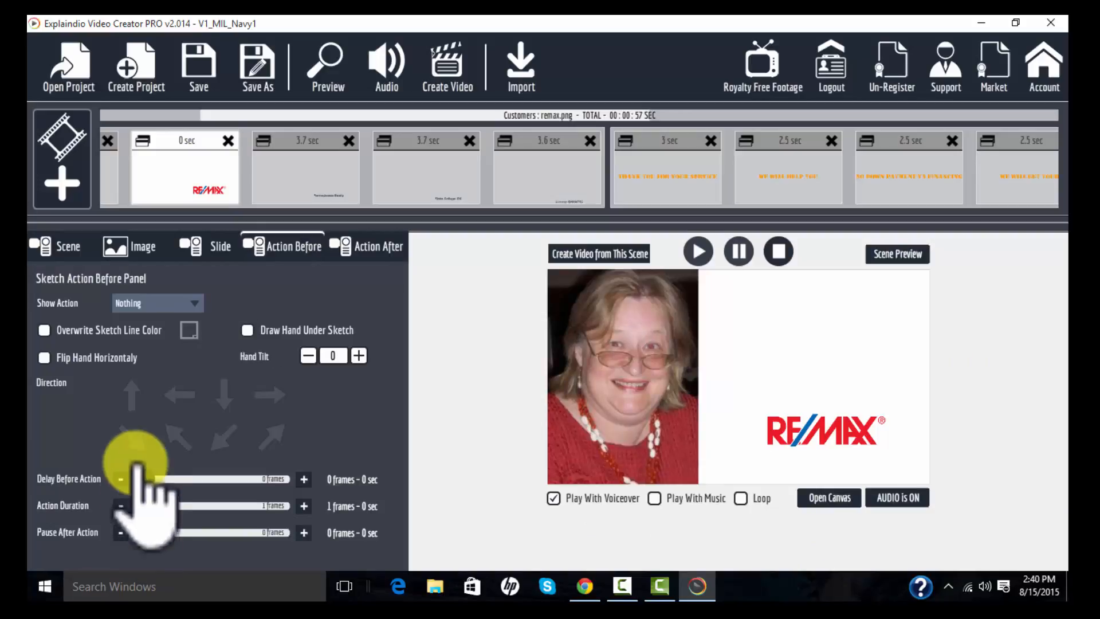
- Set the Pennsylvania Realty slide to show with no sketch action and reduce its action duration to 1 frame
left_click(304, 186)
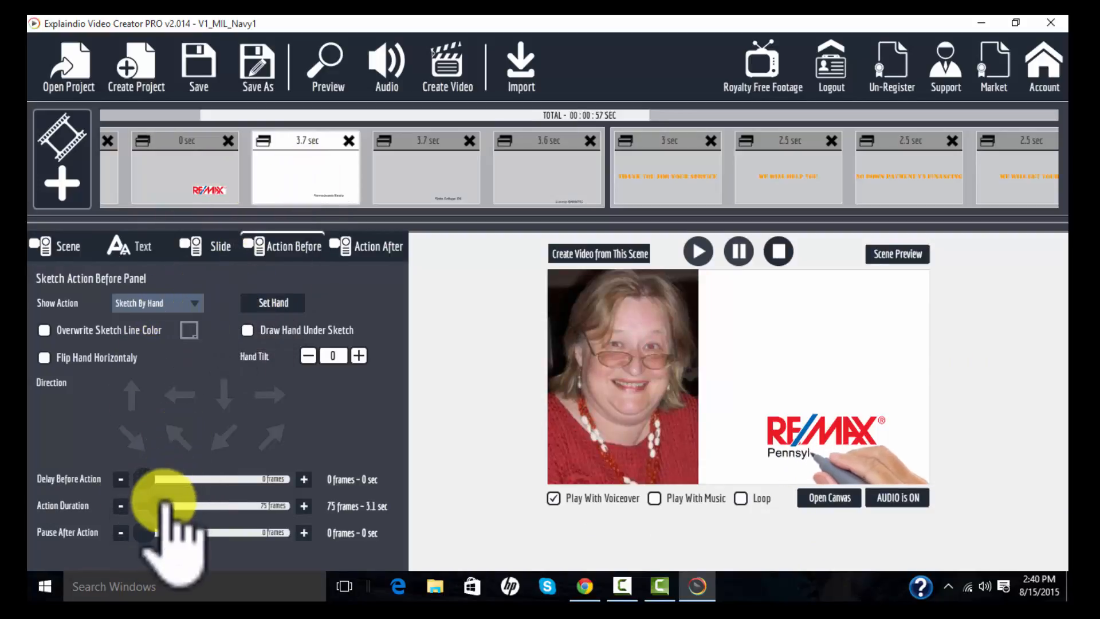
left_click_drag(161, 506, 115, 499)
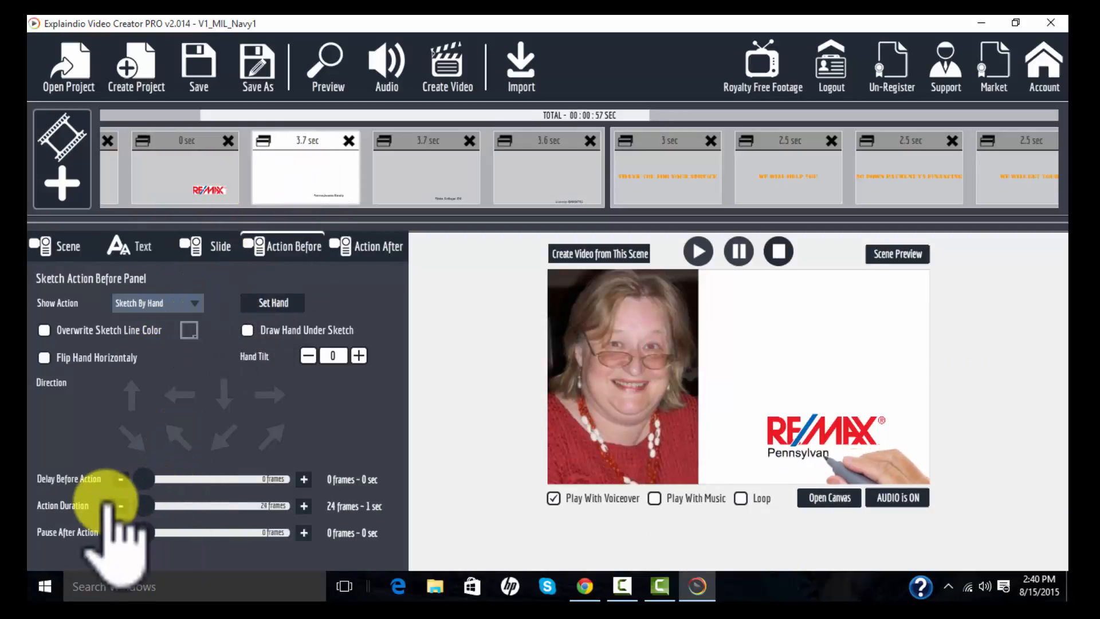
left_click(196, 304)
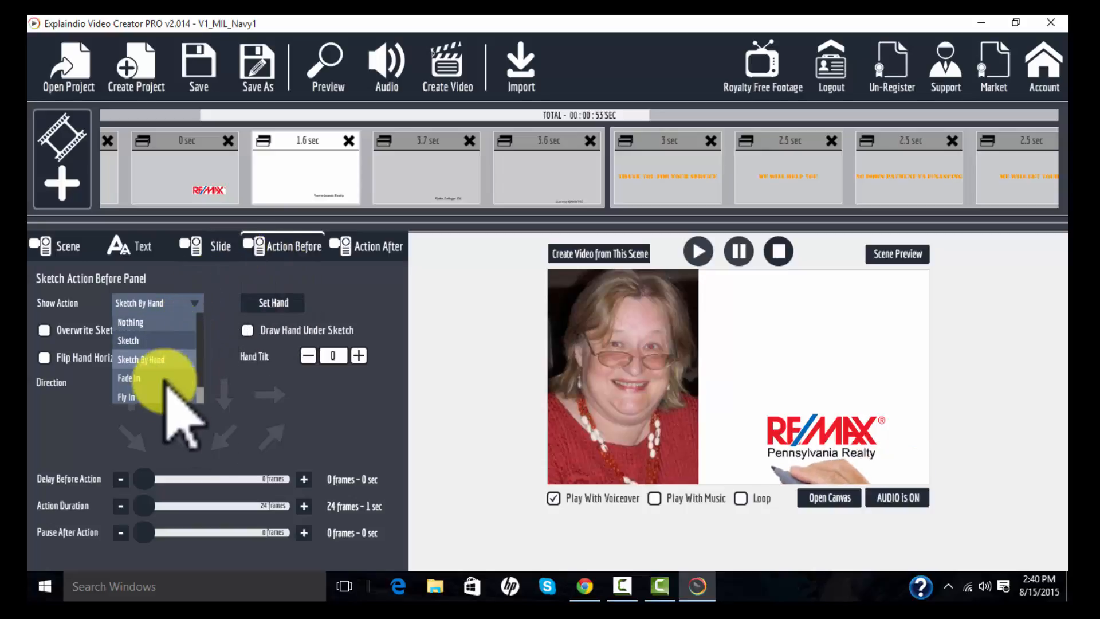
left_click(179, 321)
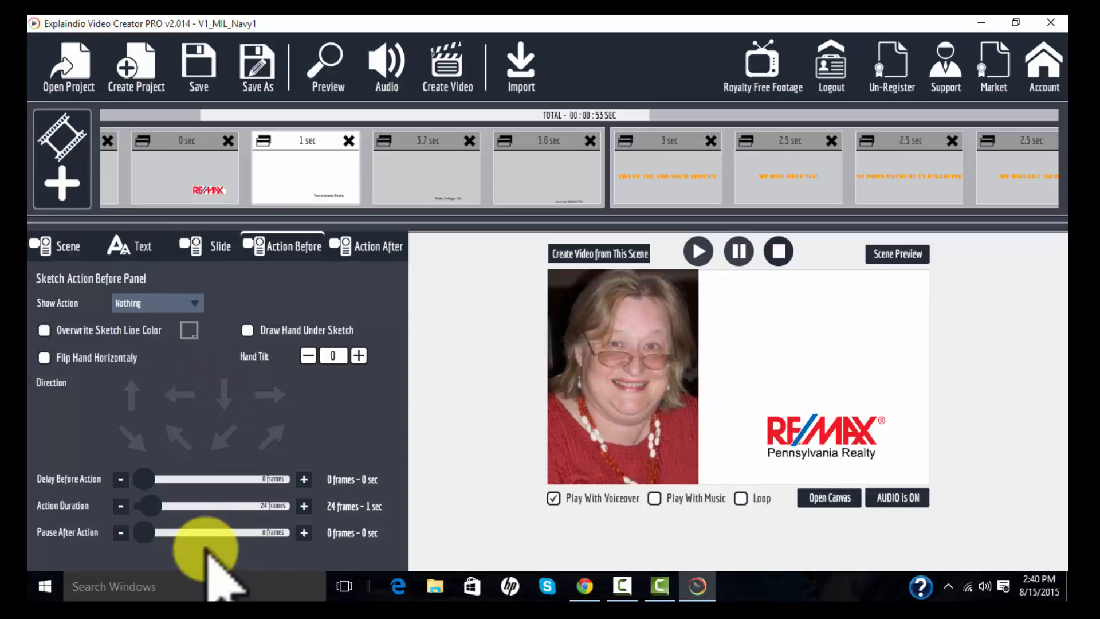
left_click_drag(149, 505, 123, 506)
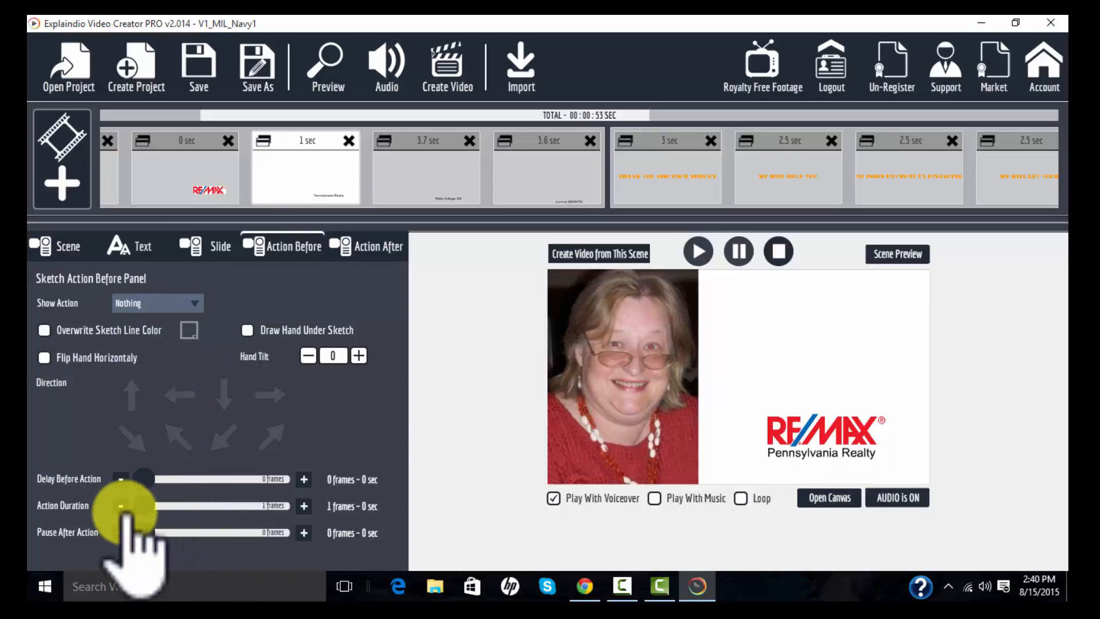
- Set the State College, PA slide to 24 frames of action duration with no sketch action
left_click(425, 195)
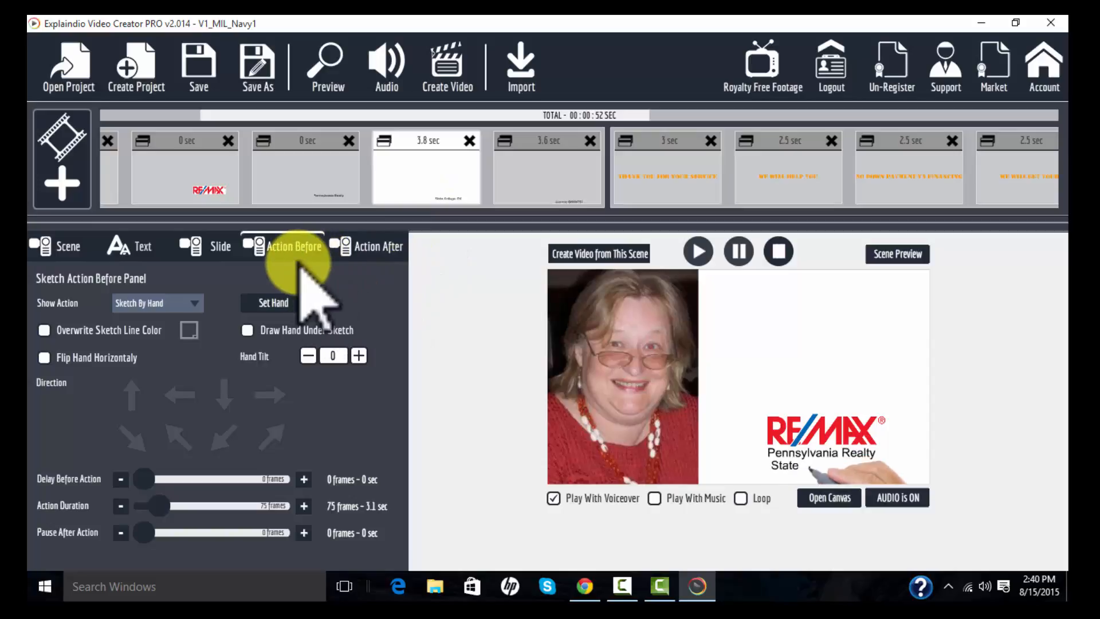
left_click_drag(159, 506, 119, 482)
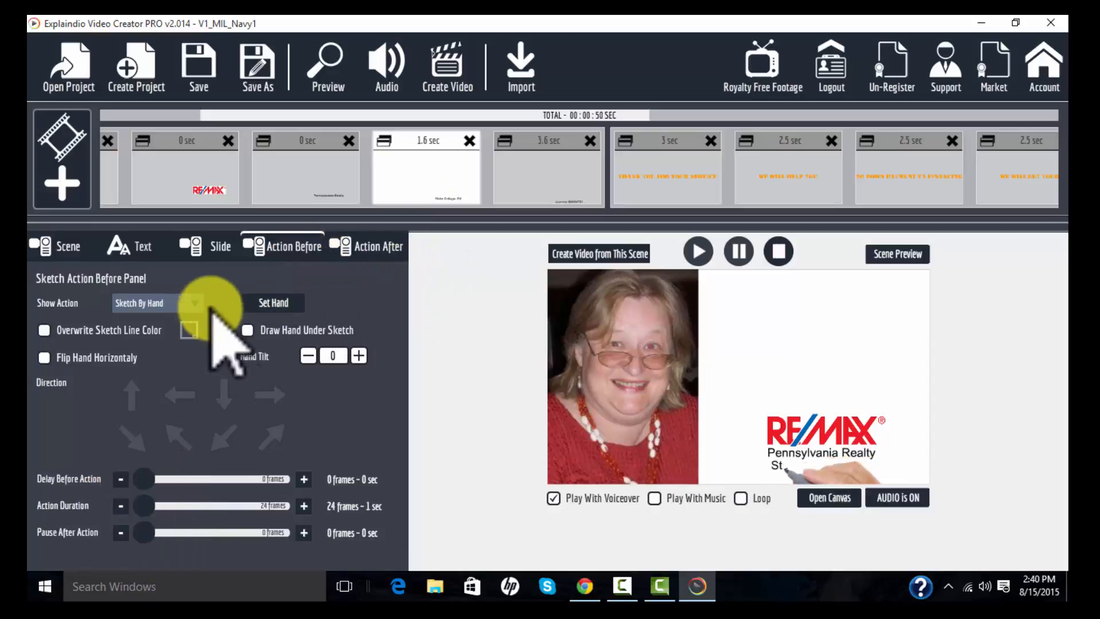
left_click(172, 303)
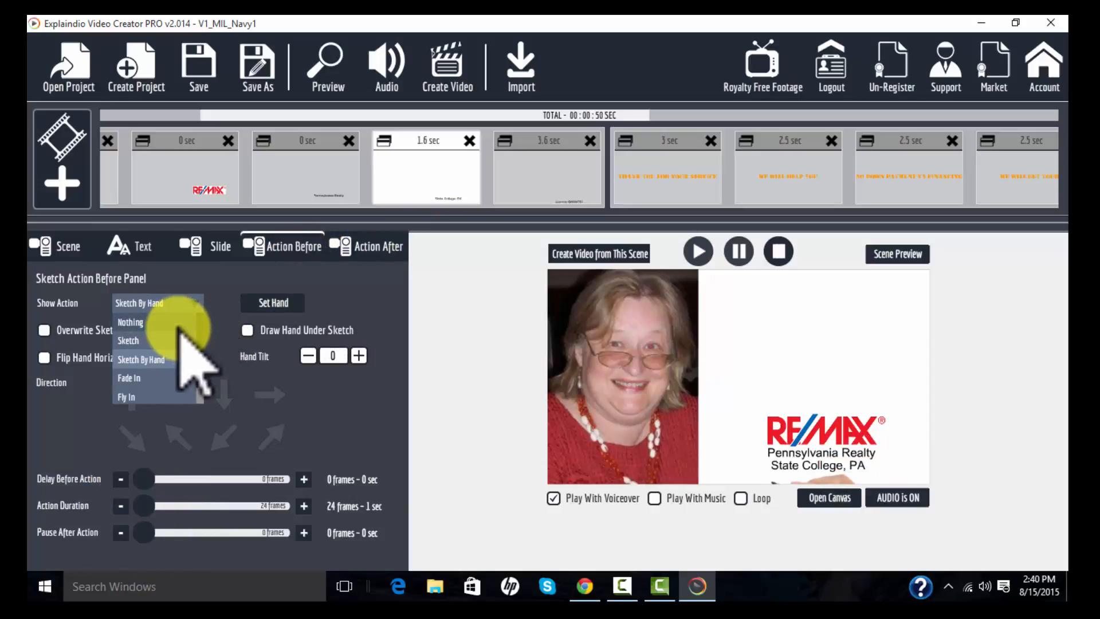
left_click(172, 320)
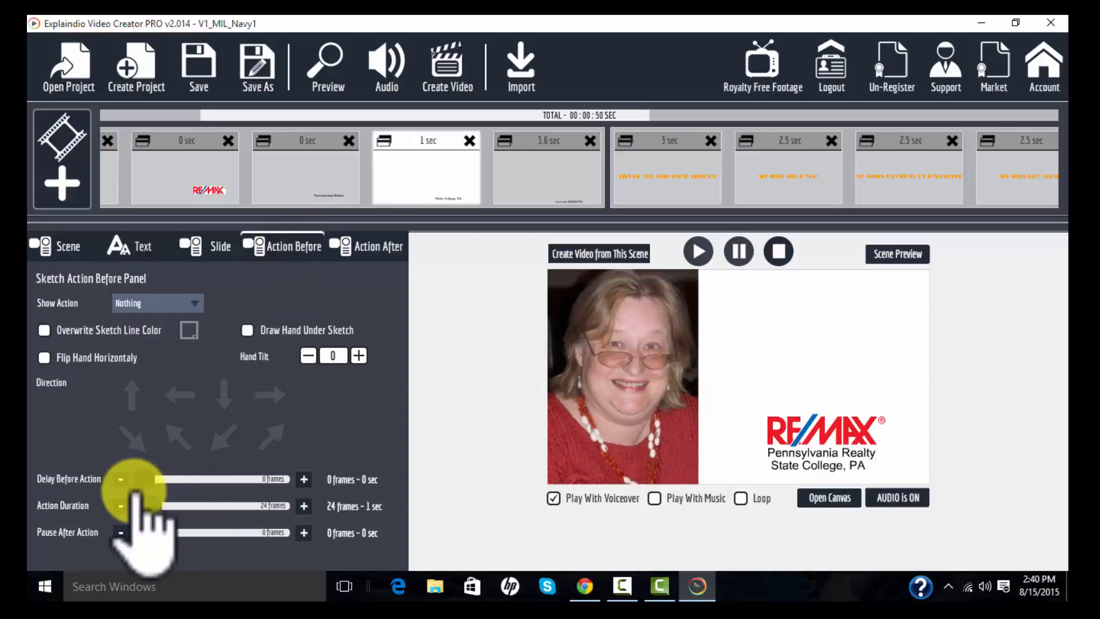
- Set the license-number slide to show with no sketch action and reduce its action duration to 1 frame
left_click(545, 158)
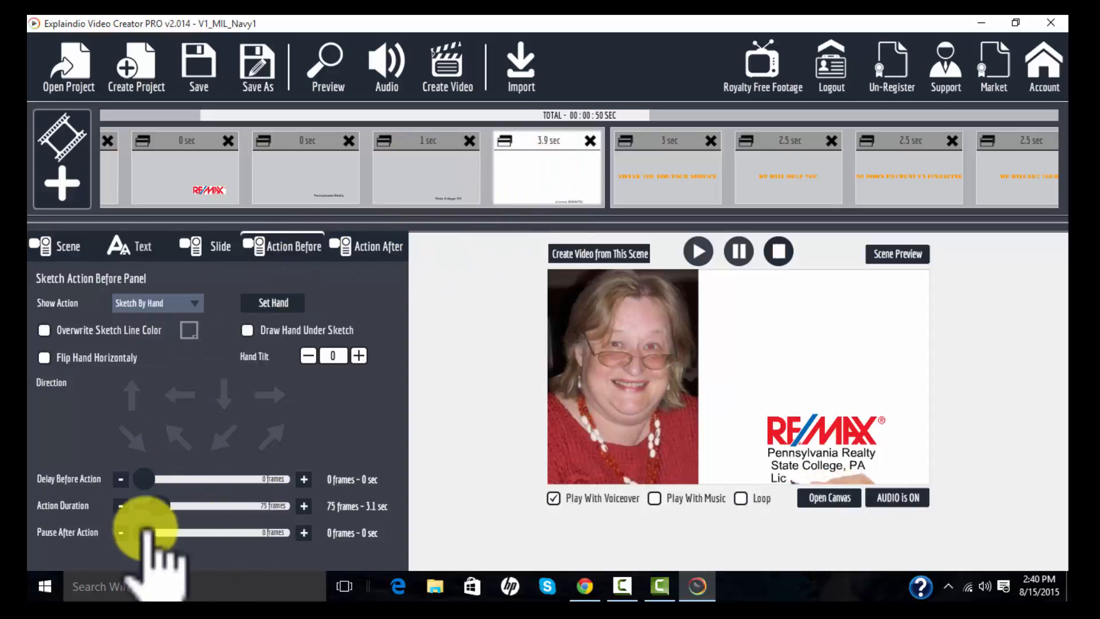
left_click_drag(155, 507, 132, 505)
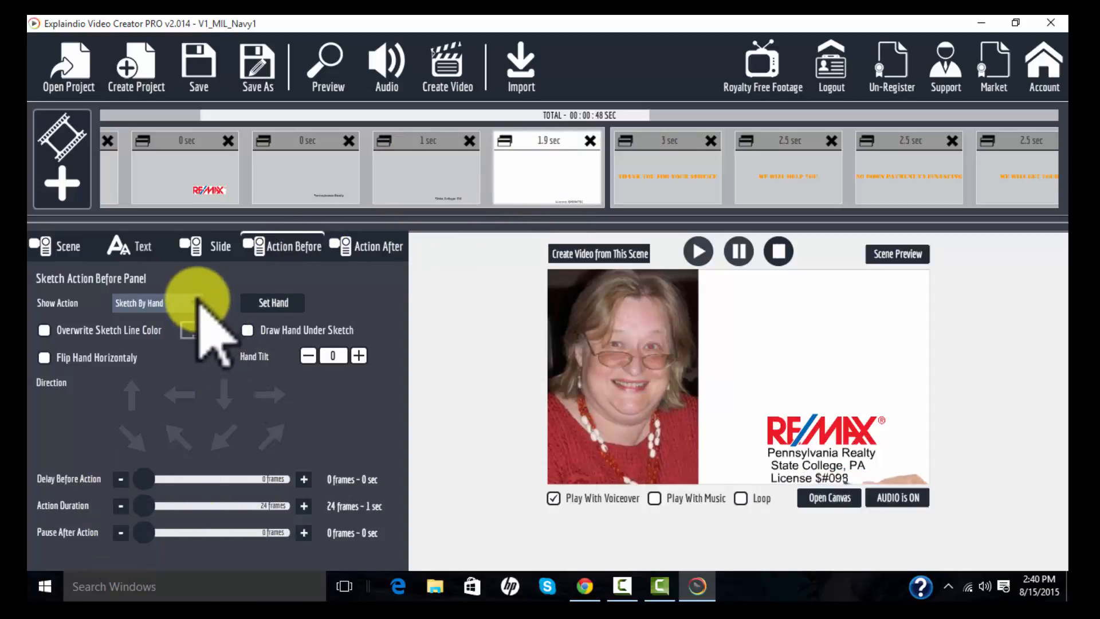
left_click(193, 303)
left_click(172, 324)
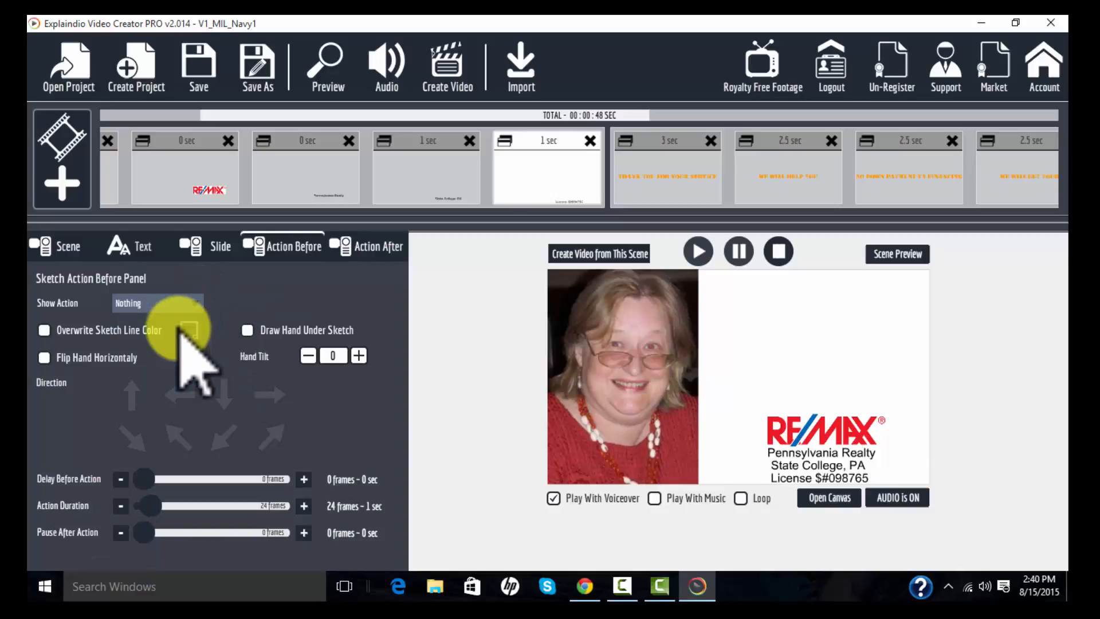
left_click_drag(146, 505, 119, 505)
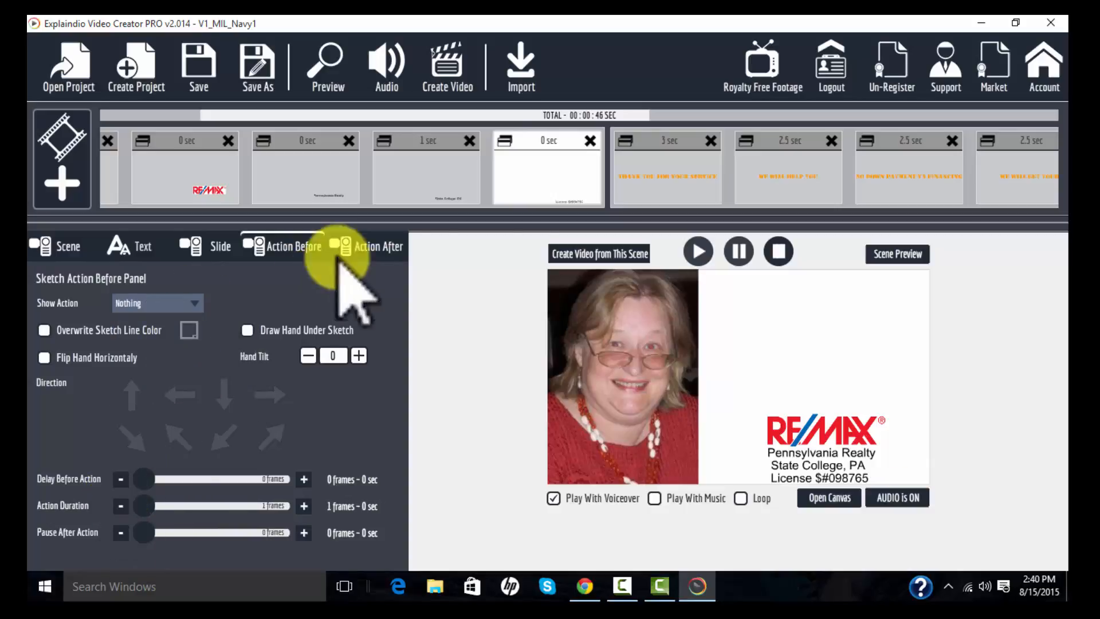
left_click(524, 149)
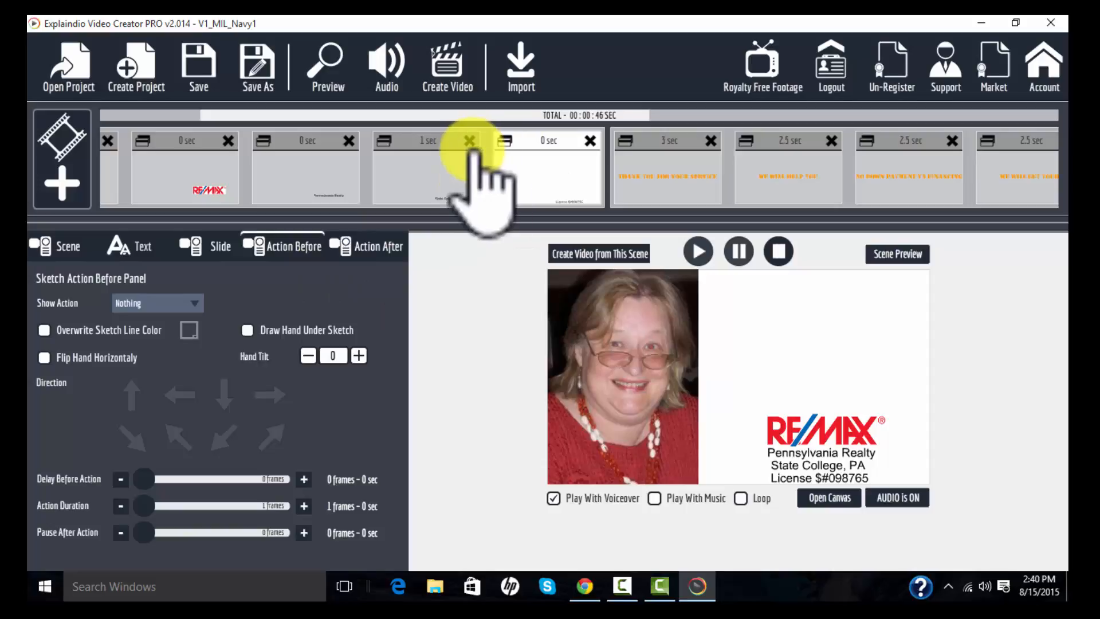
- Open the canvas and slightly resize and reposition the RE/MAX logo above the text lines
left_click(829, 498)
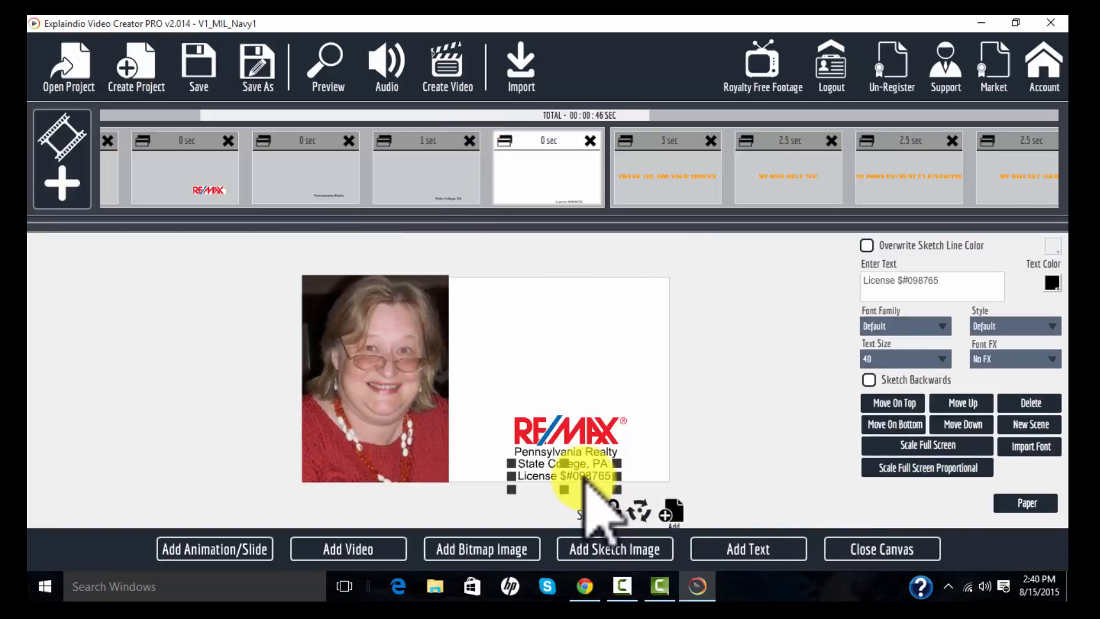
left_click(570, 429)
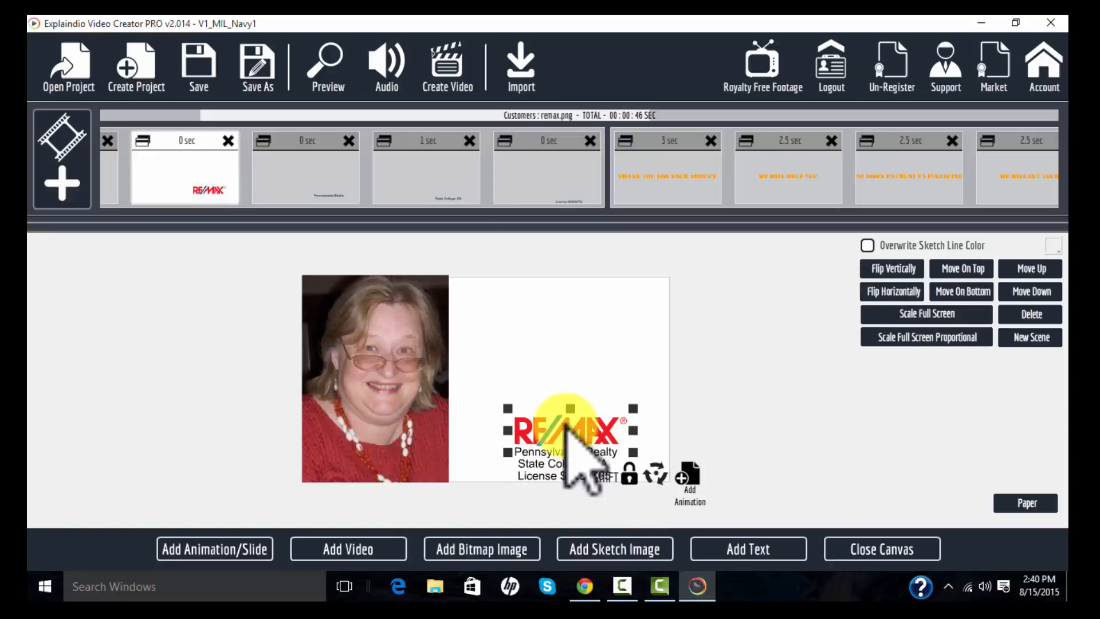
left_click_drag(509, 409, 506, 408)
mouse_move(555, 435)
left_mouse_down()
mouse_move(563, 428)
mouse_move(564, 453)
left_mouse_up()
- Nudge the license-number line up so it sits directly below the State College, PA line
left_click(564, 450)
left_click(564, 462)
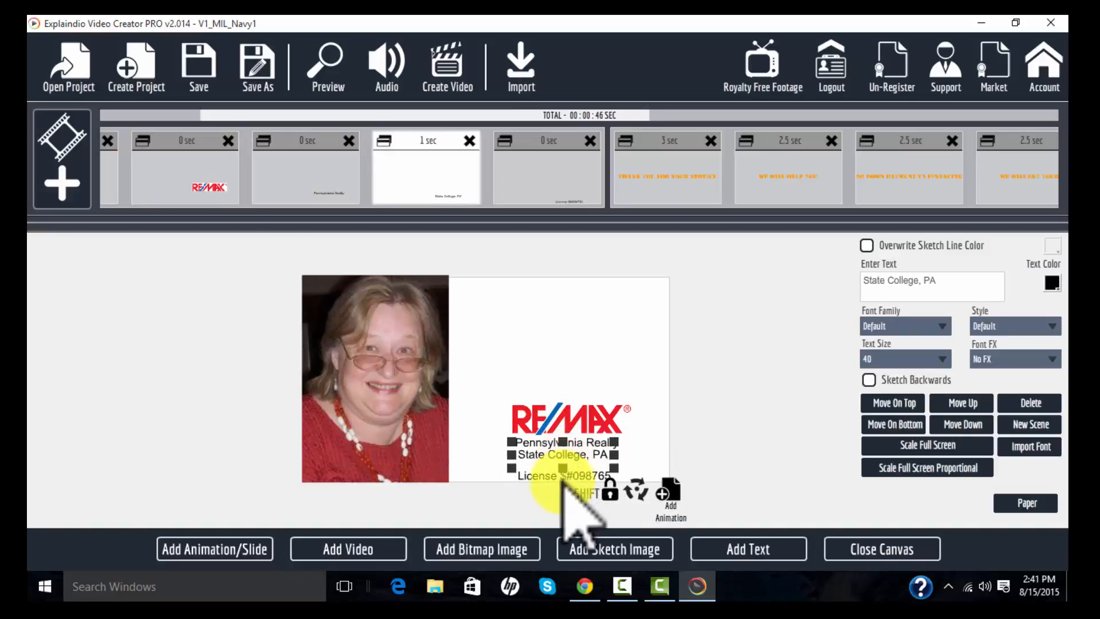
left_click(564, 476)
left_click_drag(565, 476, 564, 468)
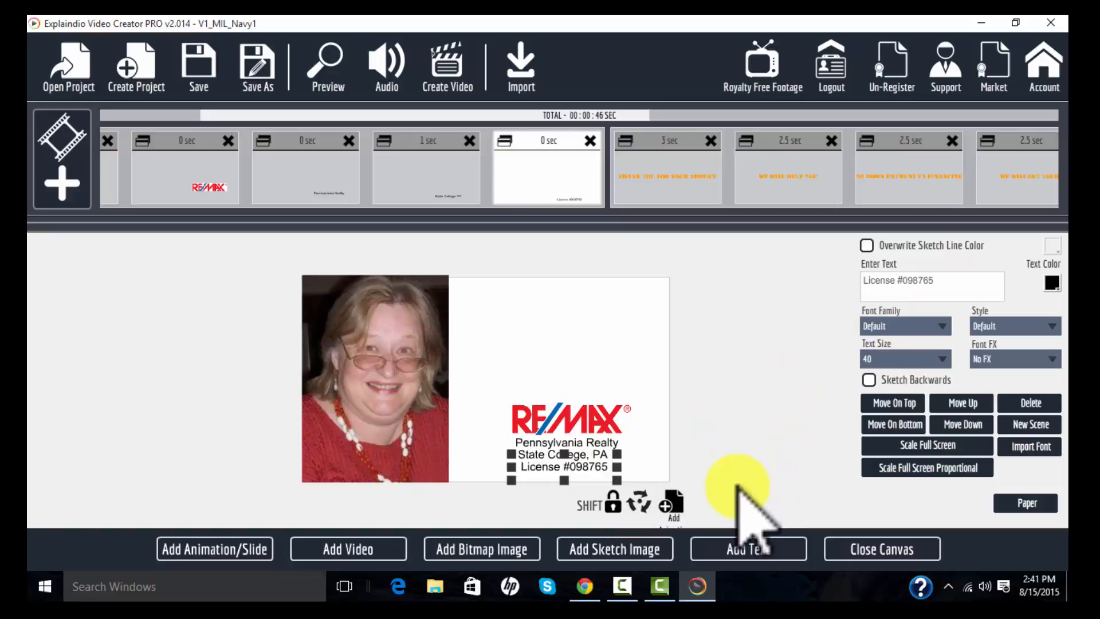
- Add a text element with the agent's phone number and place it above the RE/MAX logo
left_click(739, 553)
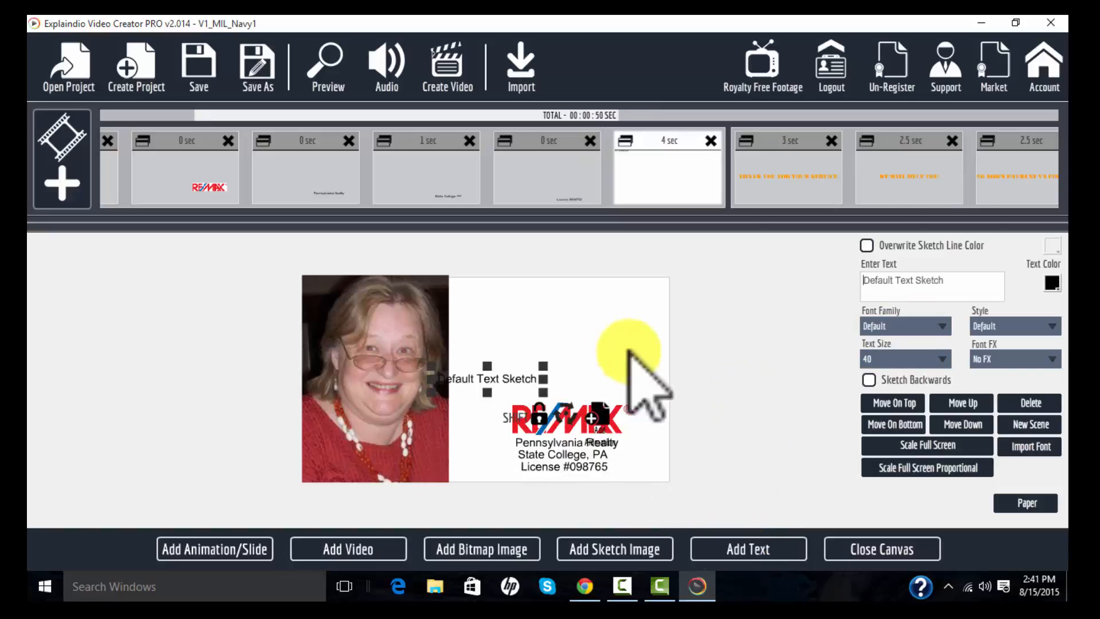
mouse_move(542, 390)
left_mouse_down()
mouse_move(560, 369)
mouse_move(604, 366)
left_mouse_up()
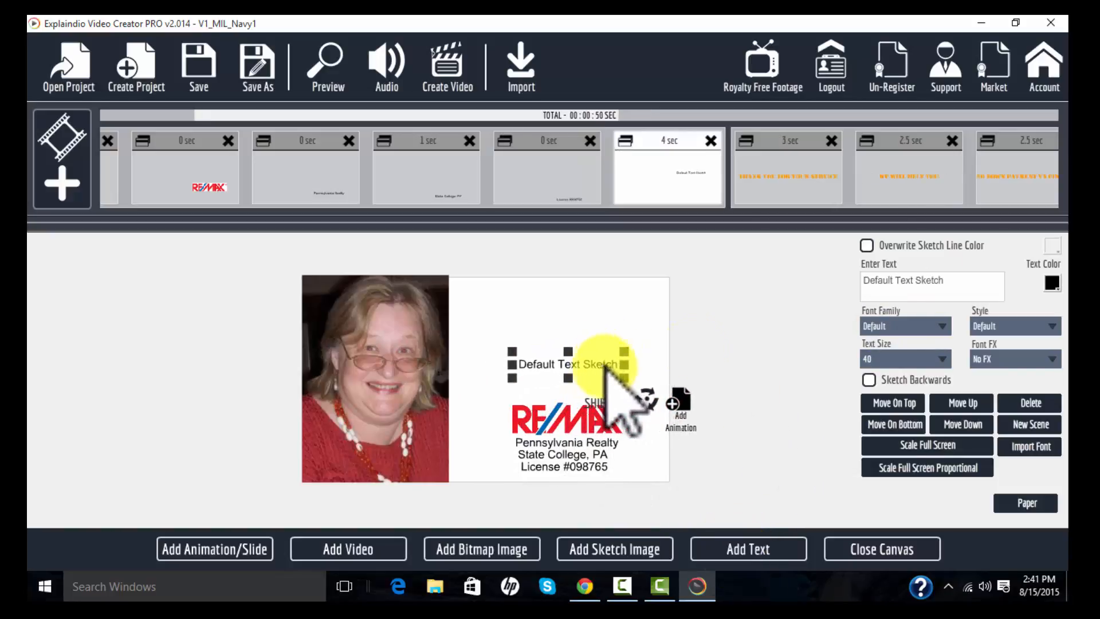
left_click_drag(966, 276, 776, 300)
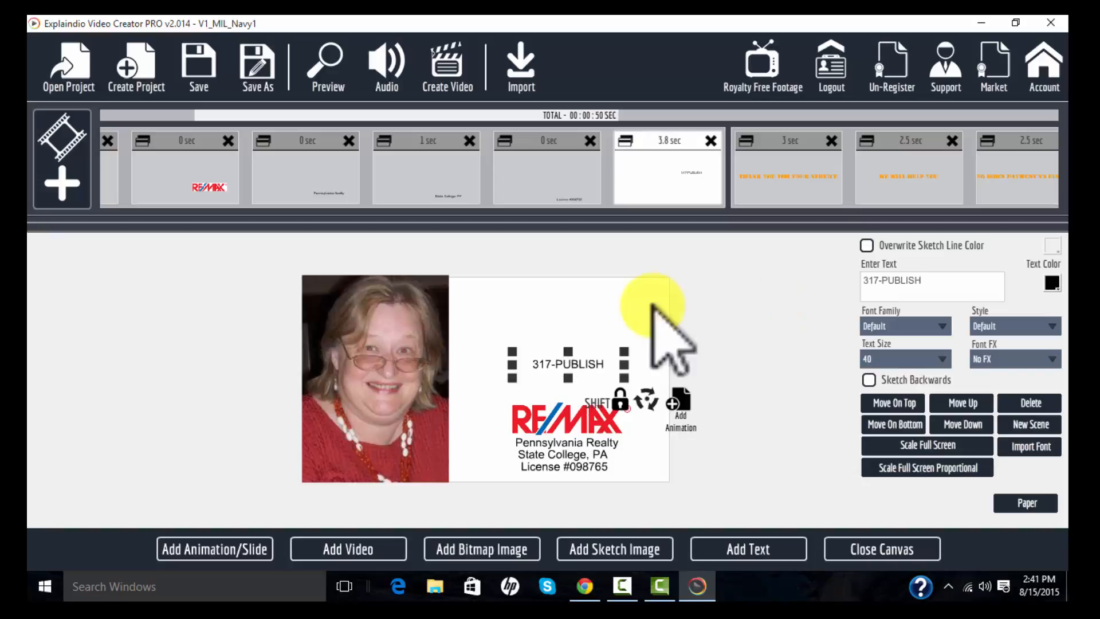
- Set the phone-number text's font family to Changa One
left_click(940, 327)
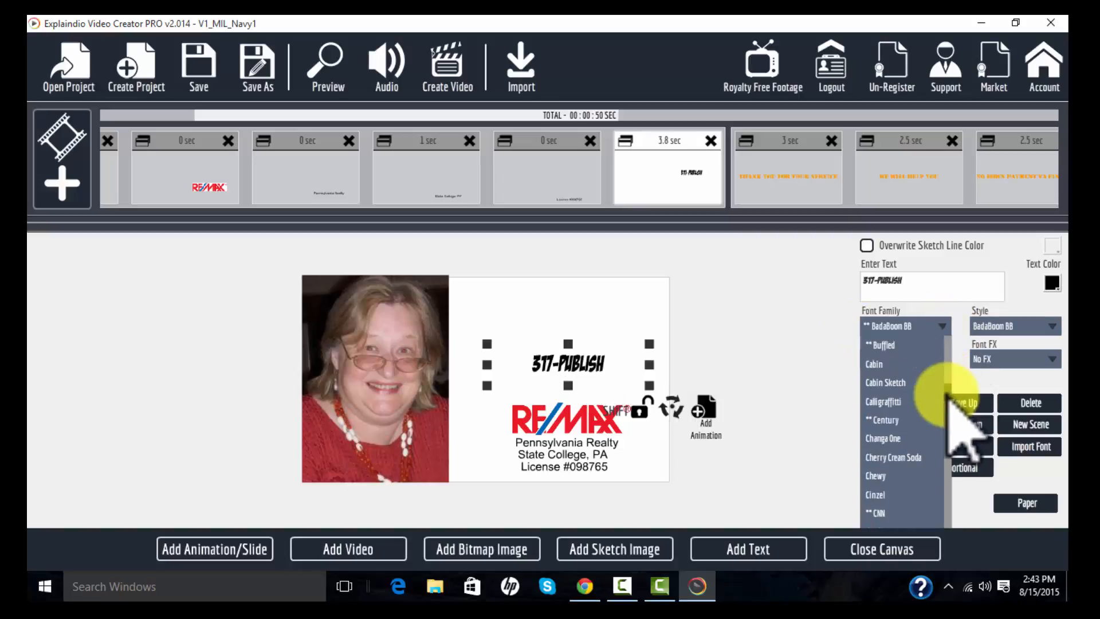
scroll(934, 394, "down", 1)
left_click(916, 390)
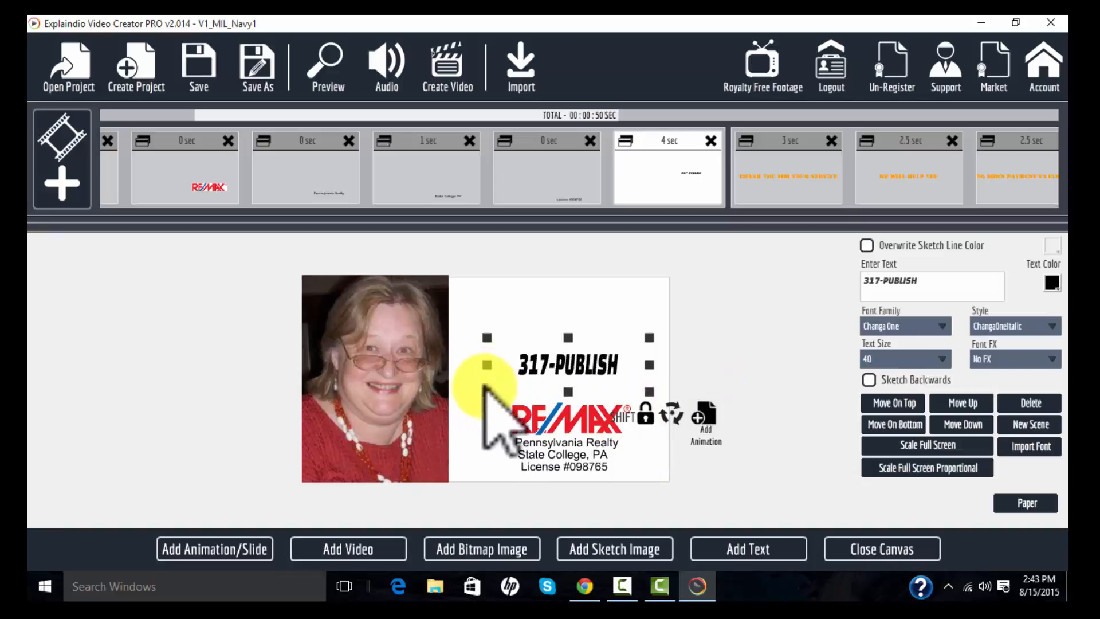
- Enlarge the phone-number text and centre it above the RE/MAX logo
left_click_drag(486, 385, 465, 389)
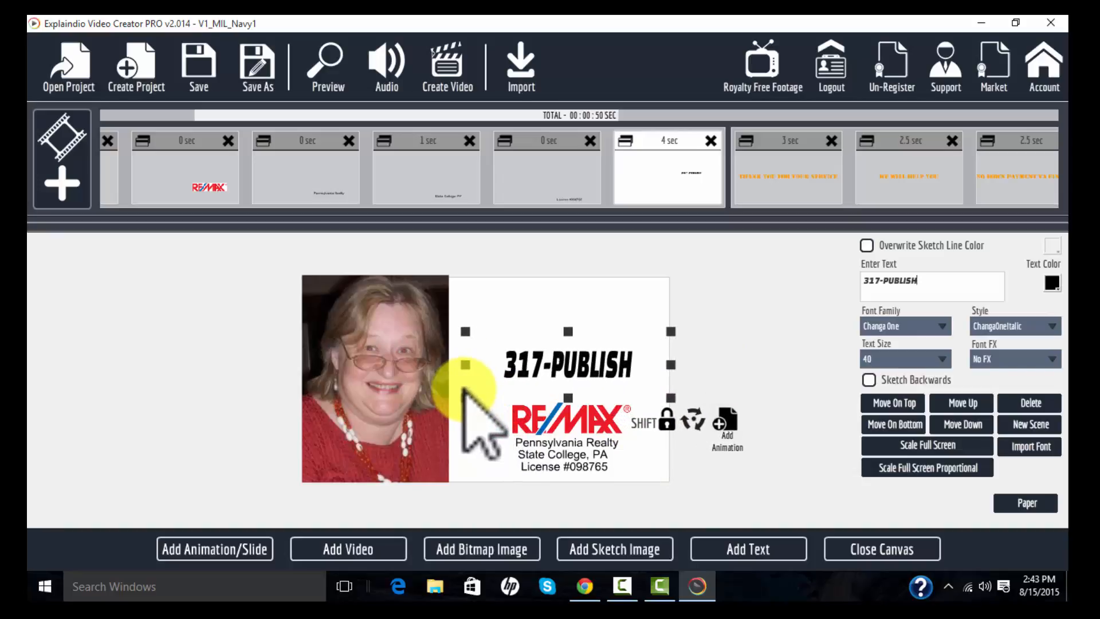
mouse_move(588, 364)
left_mouse_down()
mouse_move(580, 375)
mouse_move(588, 368)
left_mouse_up()
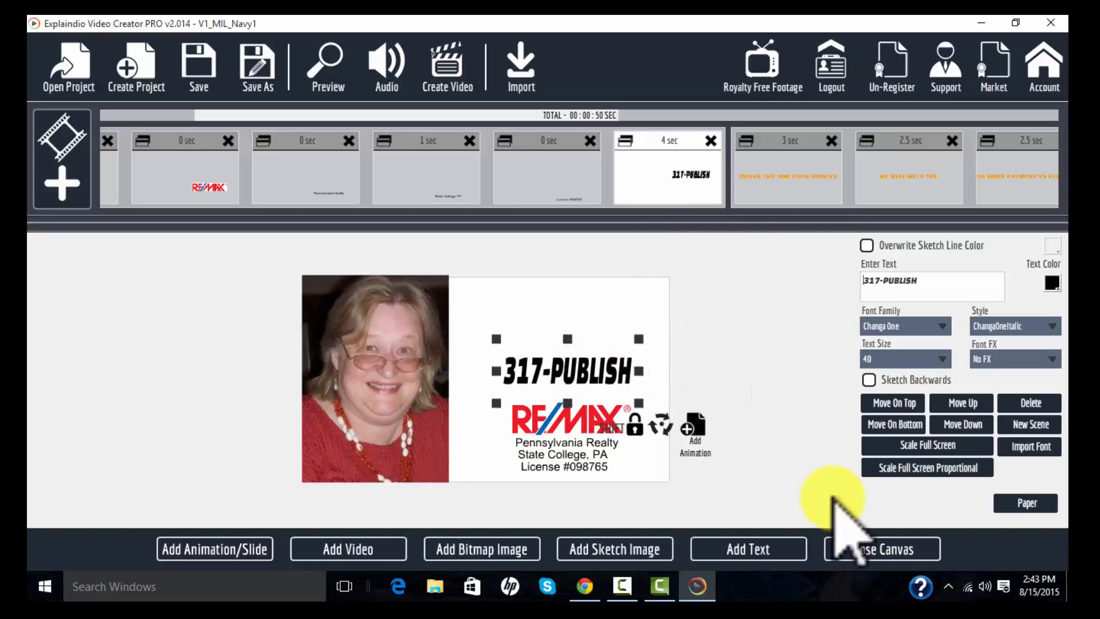
- Close the canvas and shorten the phone-number slide's action duration to 54 frames
left_click(885, 549)
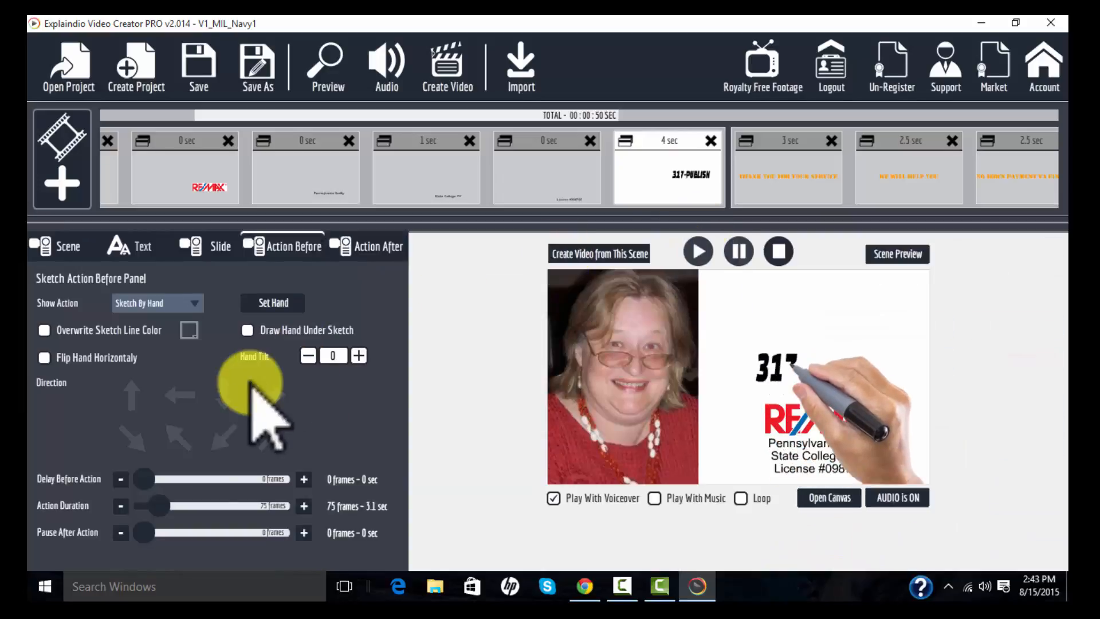
left_click_drag(156, 506, 152, 505)
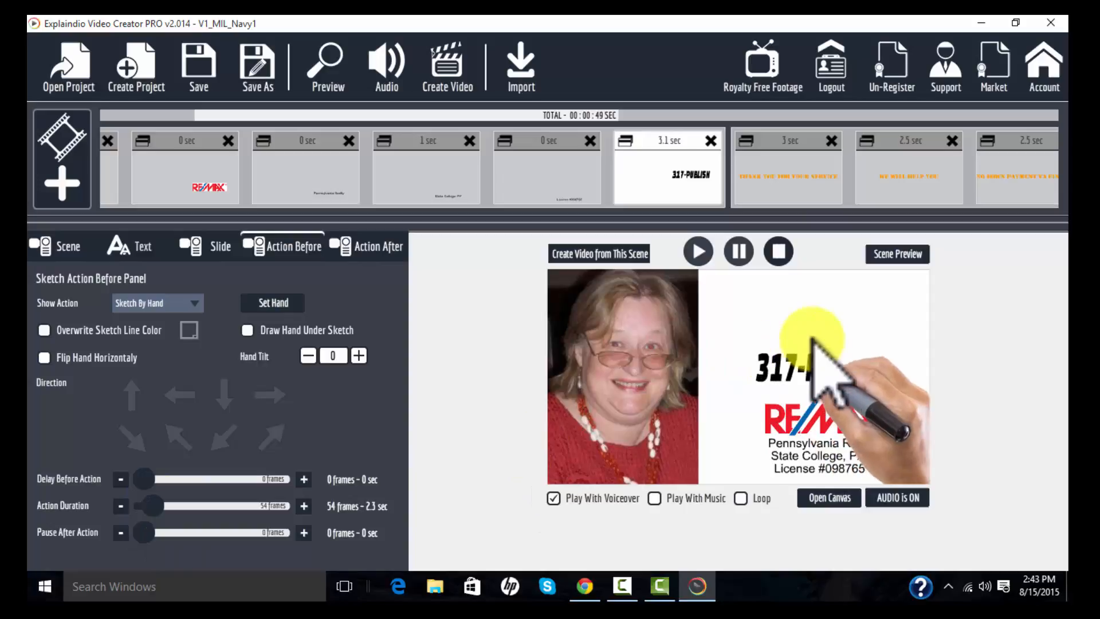
- Open the canvas and import the Homes for Heroes logo image into the scene
left_click(829, 498)
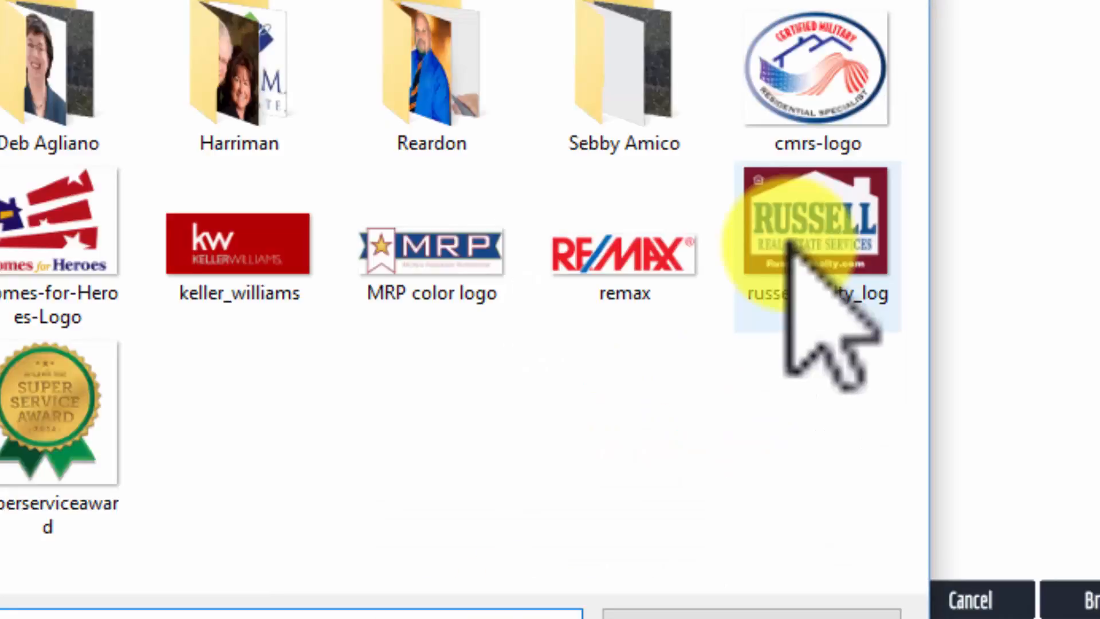
left_click(51, 258)
left_click(668, 616)
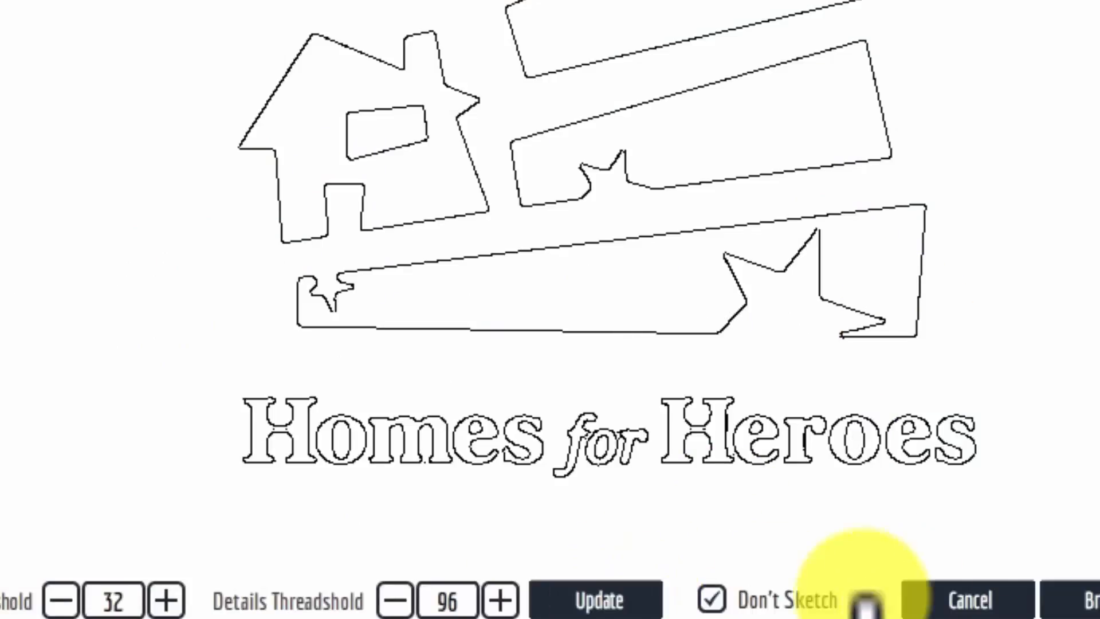
left_click(1089, 600)
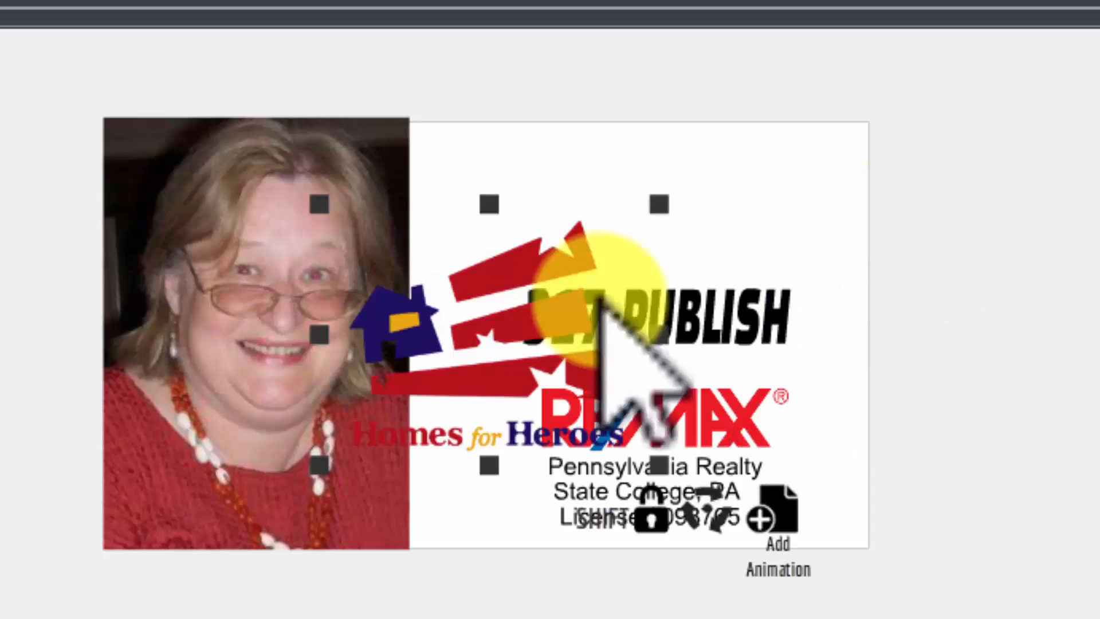
- Shrink the Homes for Heroes logo and place it at the top of the scene above the phone-number text
left_click_drag(545, 348, 723, 246)
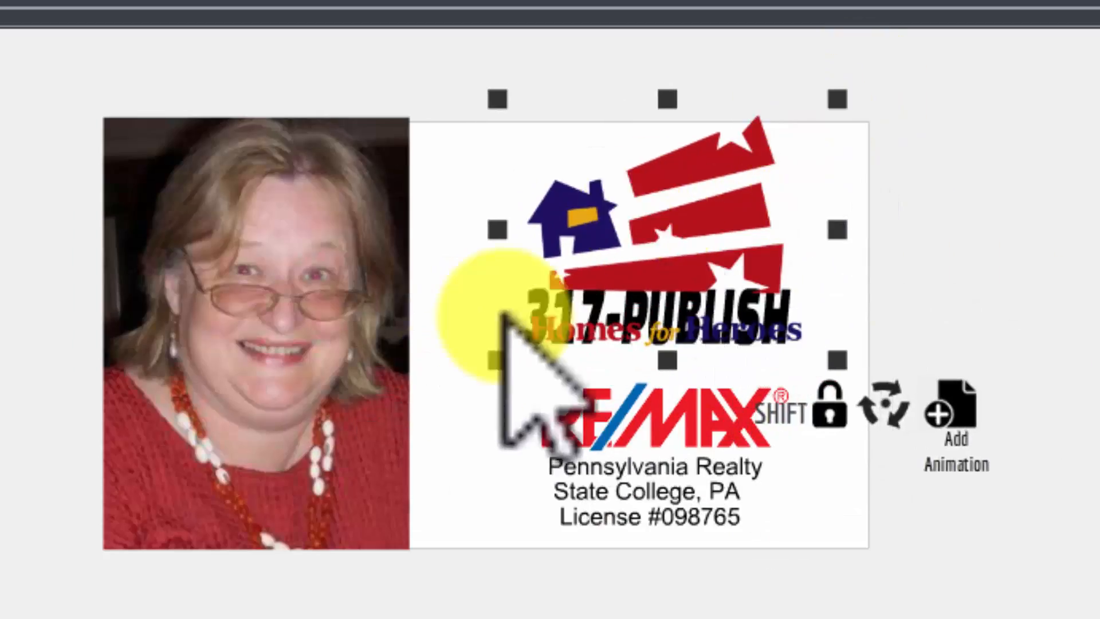
left_click_drag(495, 364, 579, 299)
left_click_drag(671, 230, 657, 194)
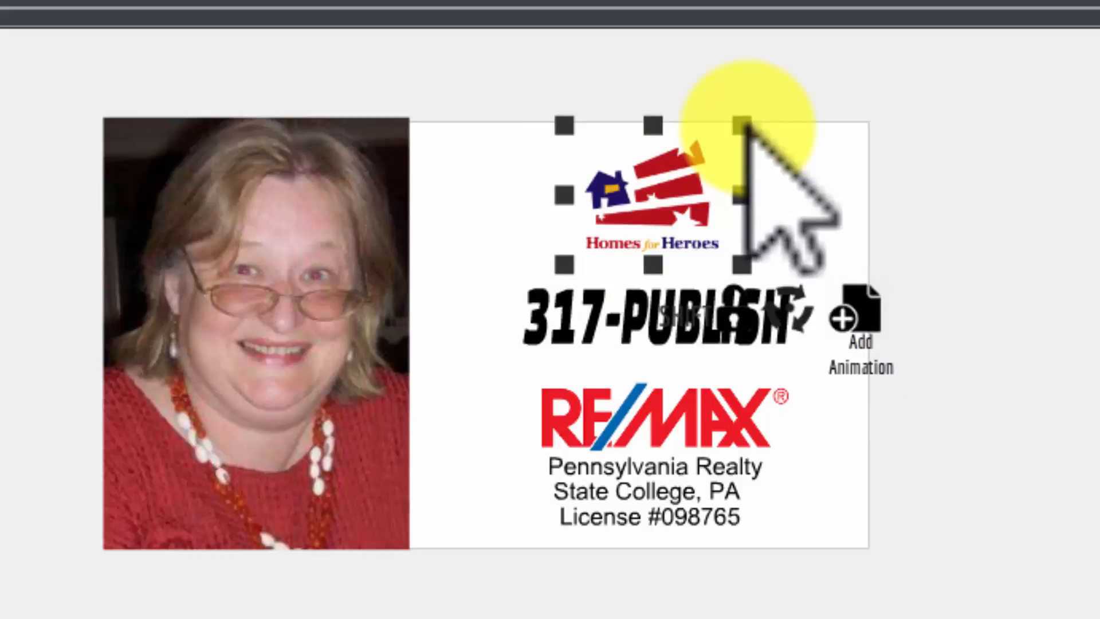
mouse_move(748, 122)
left_mouse_down()
mouse_move(781, 103)
mouse_move(755, 121)
left_mouse_up()
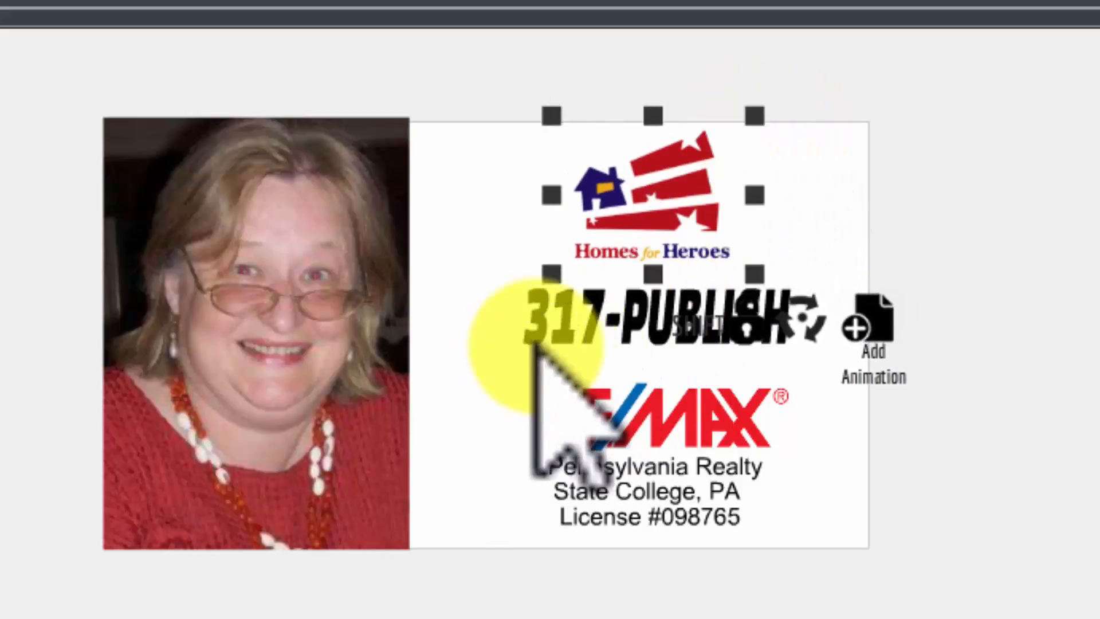
left_click(545, 323)
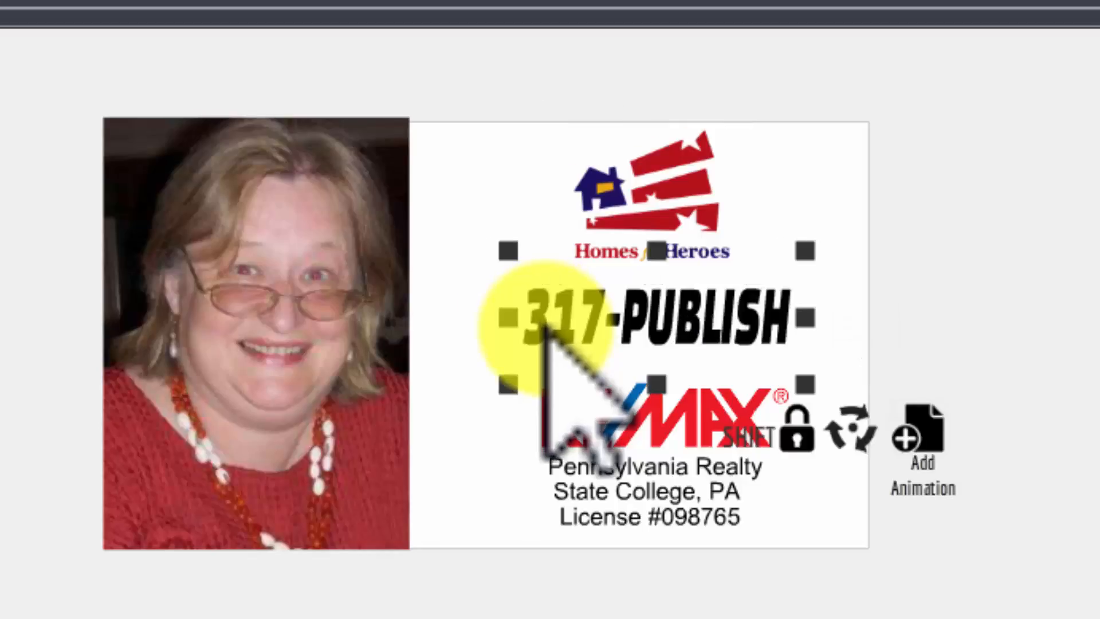
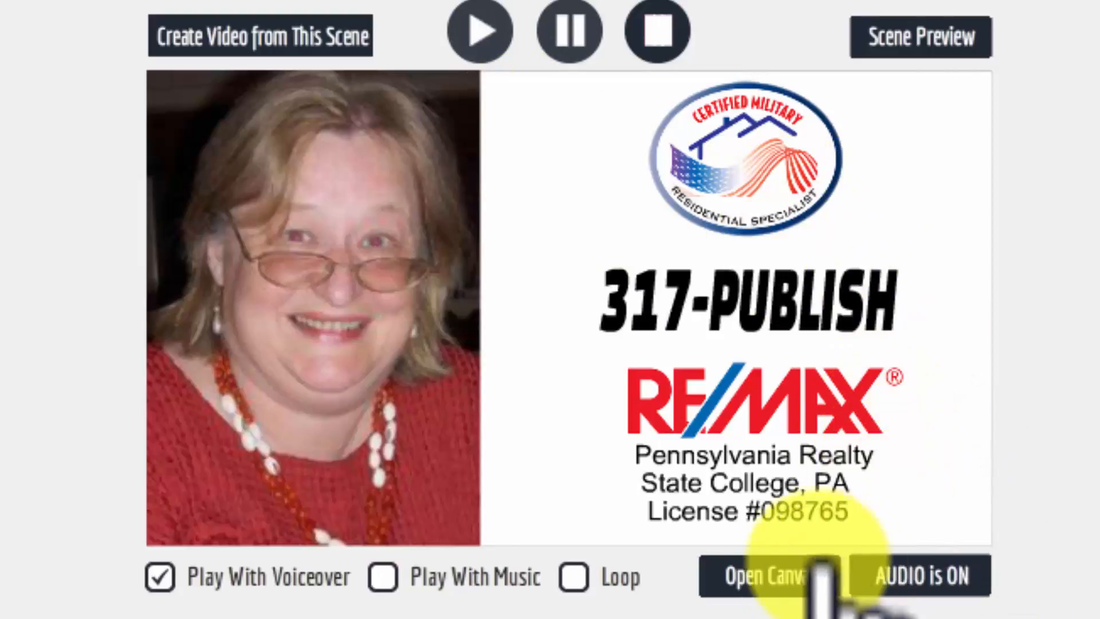
- Preview the current scene with the logos, phone number and headshot
left_click(774, 576)
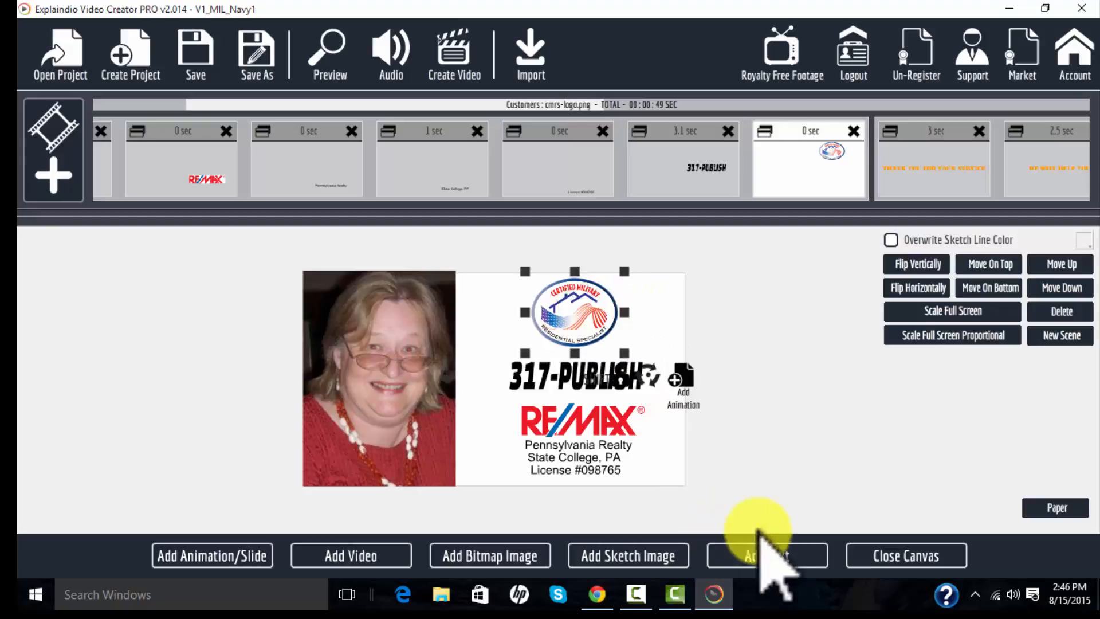
left_click(877, 555)
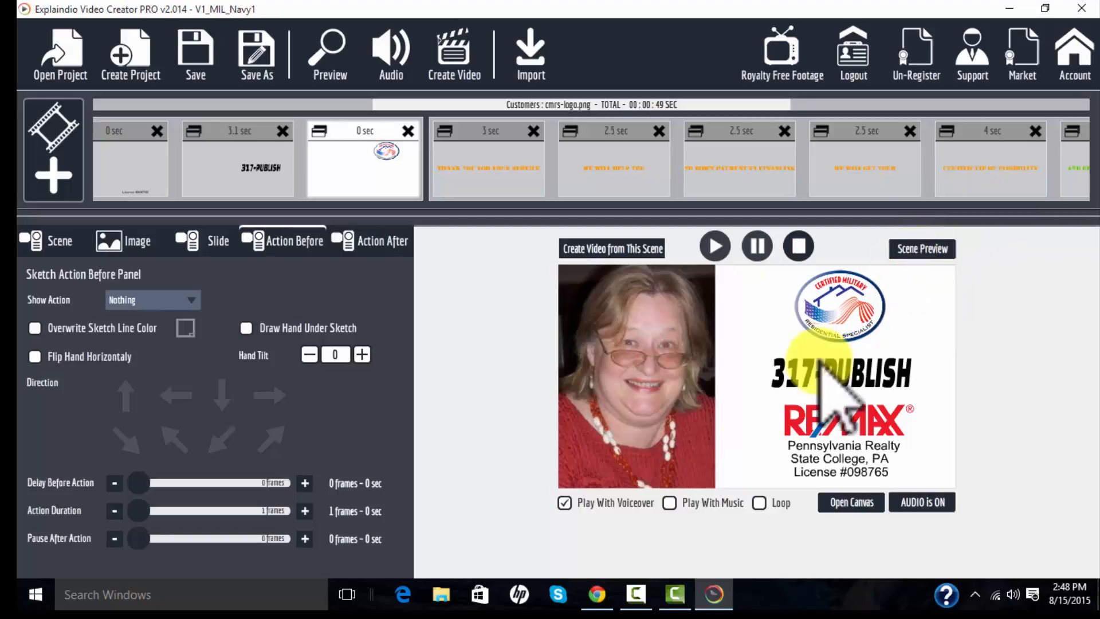
left_click(921, 247)
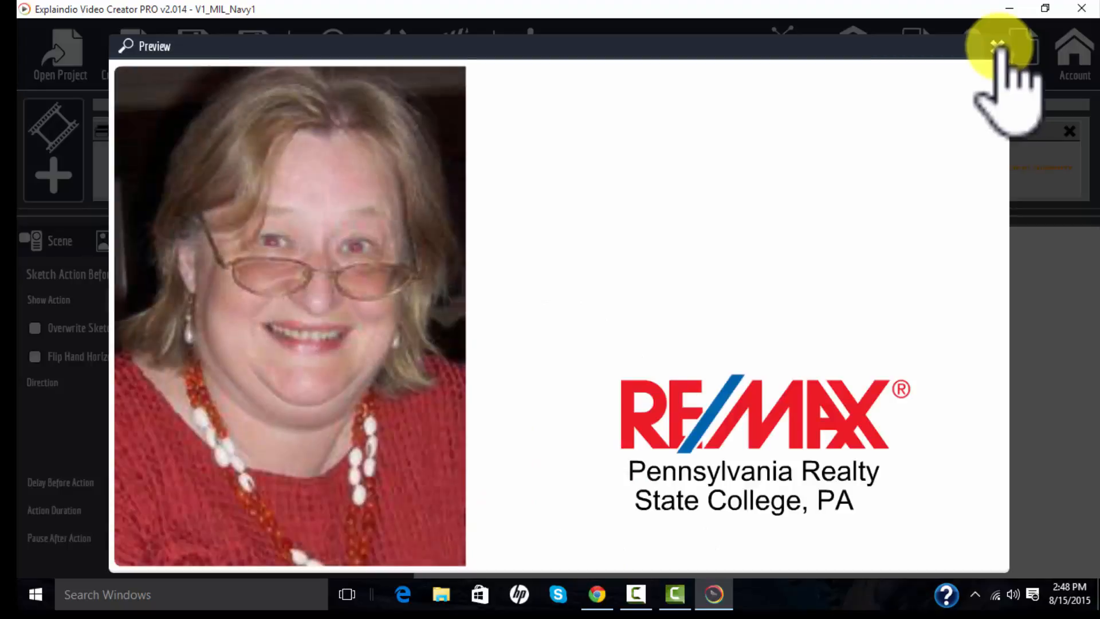
left_click(997, 46)
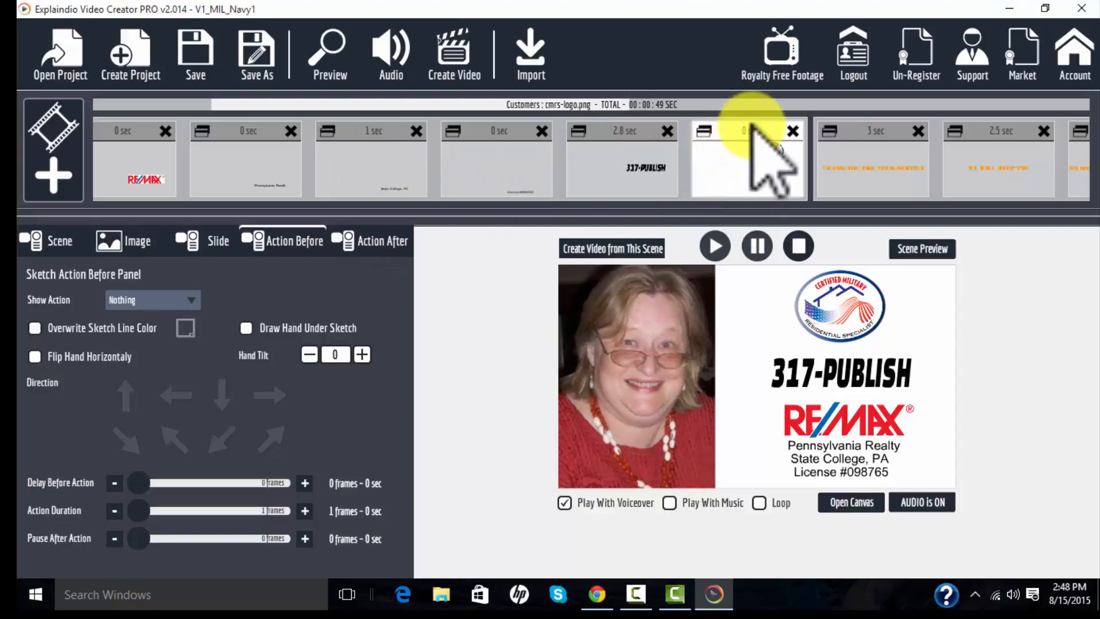
- Move the Homes for Heroes logo slide ahead of the phone-number slide in the timeline
left_click_drag(751, 123, 589, 136)
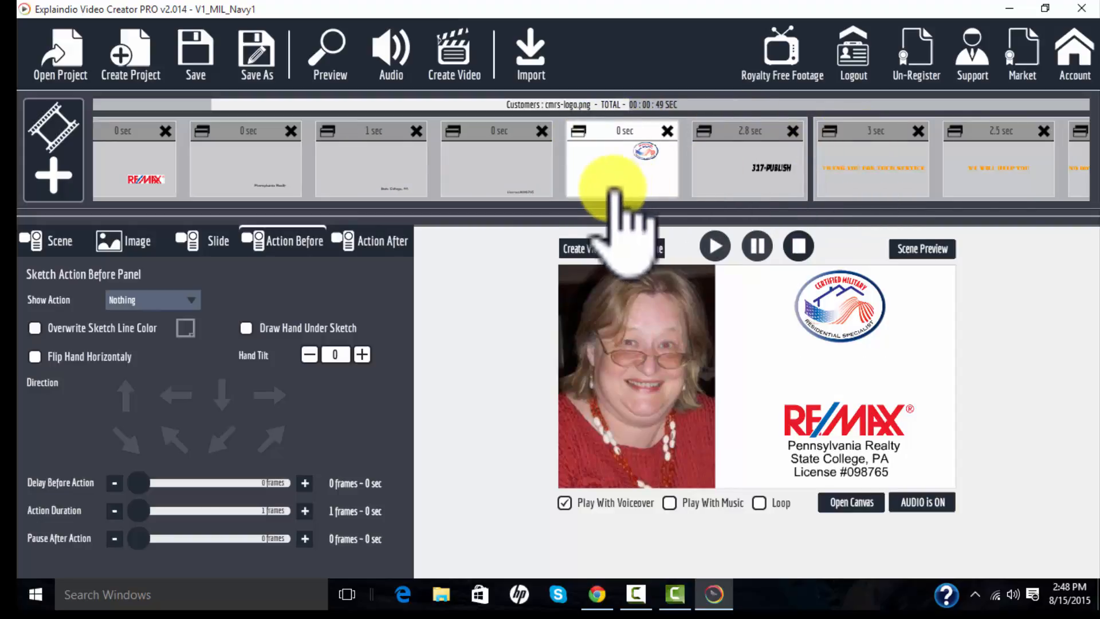
left_click(862, 503)
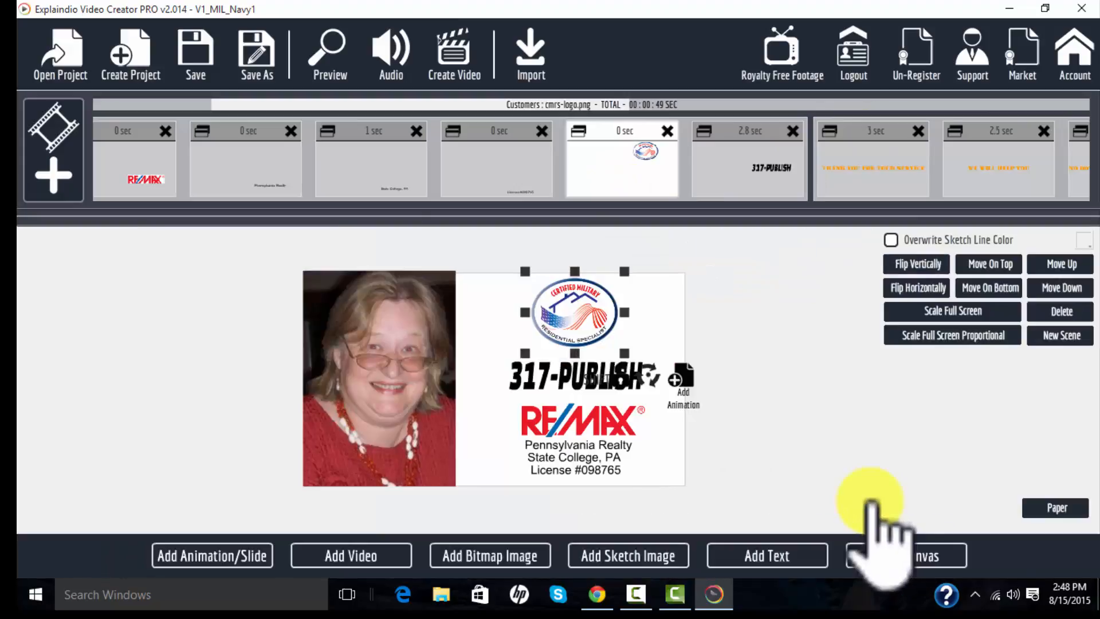
left_click(874, 555)
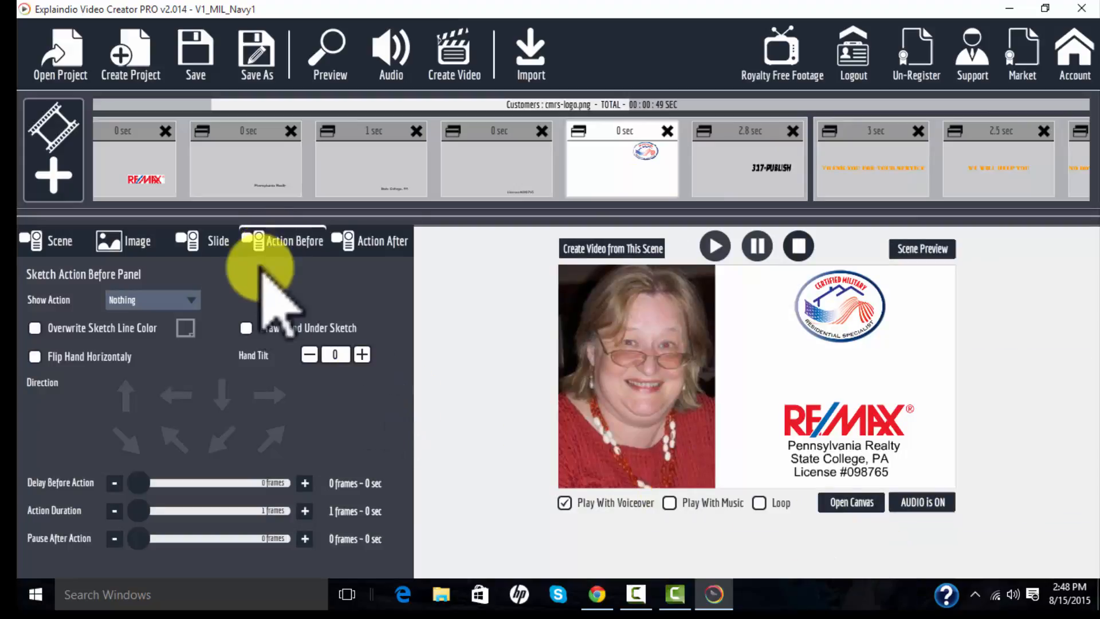
- Preview the scene again starting from the phone-number slide
left_click(767, 179)
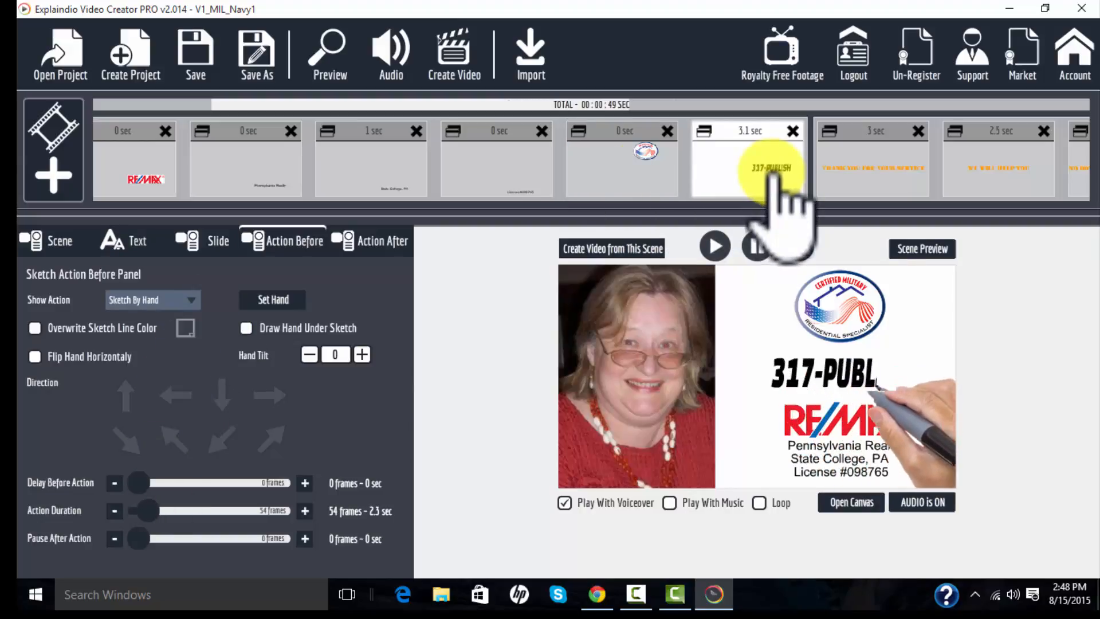
left_click(918, 249)
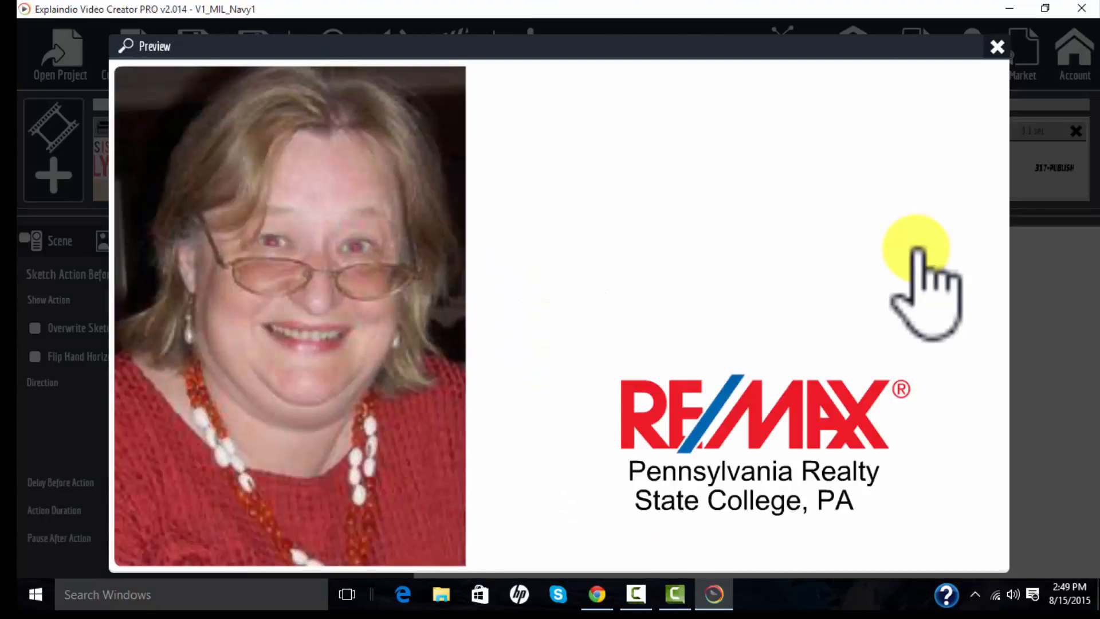
left_click(997, 46)
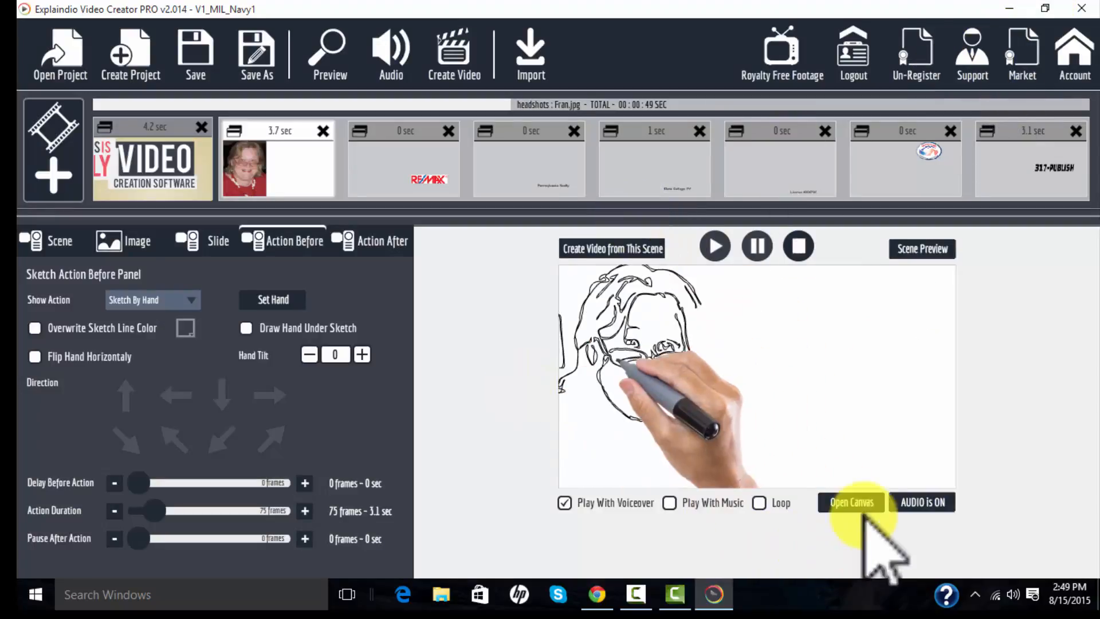
- Open the canvas and add a text element containing the realtor's full name
left_click(852, 502)
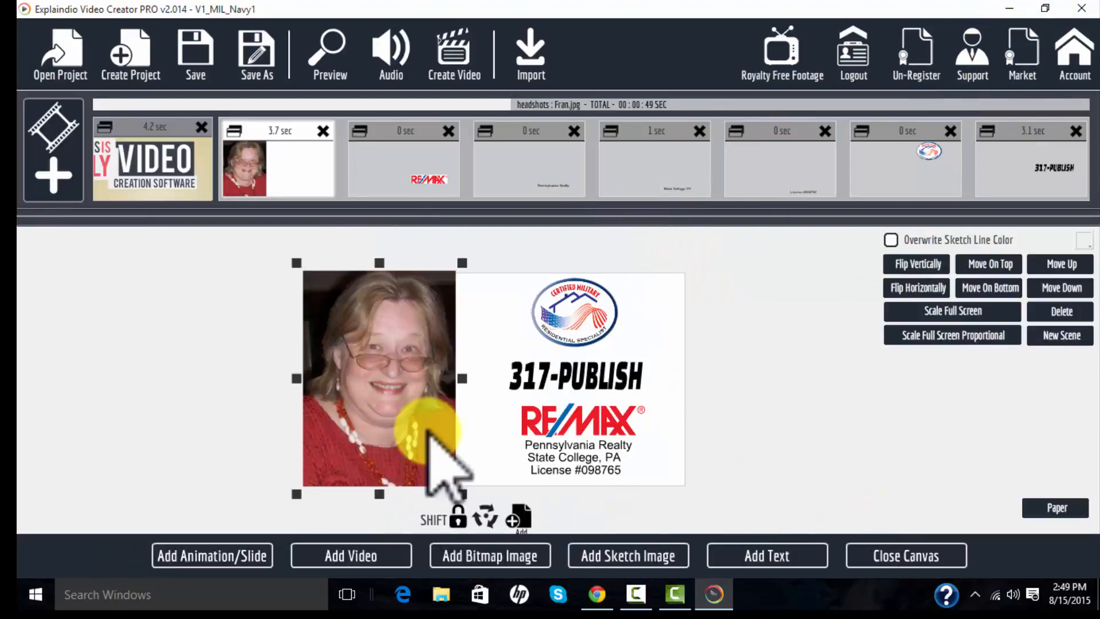
left_click(766, 556)
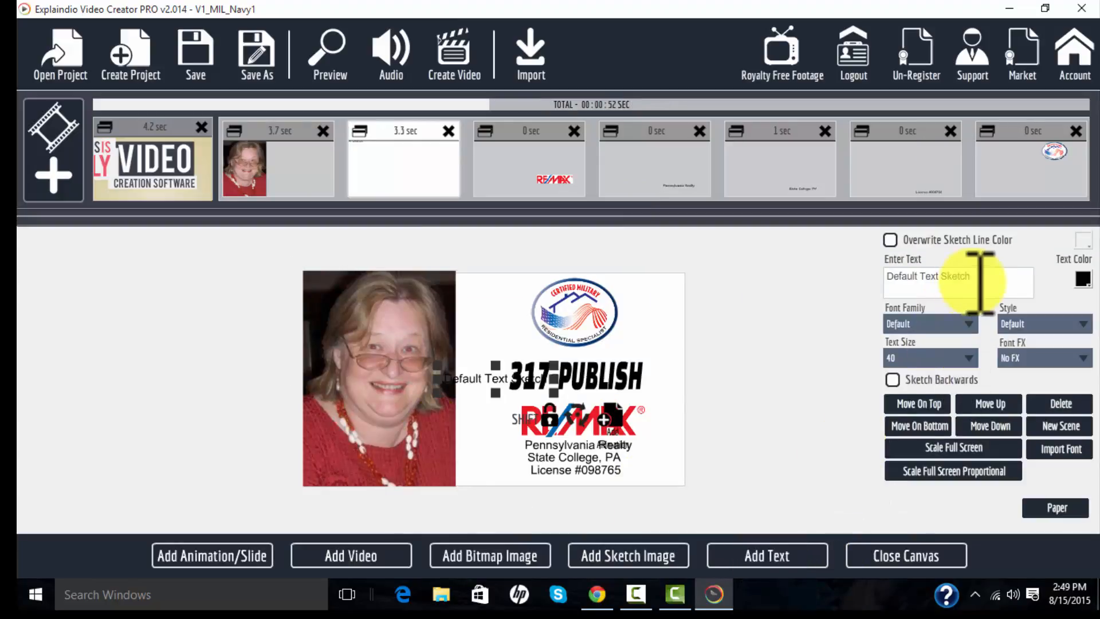
left_click_drag(998, 274, 793, 262)
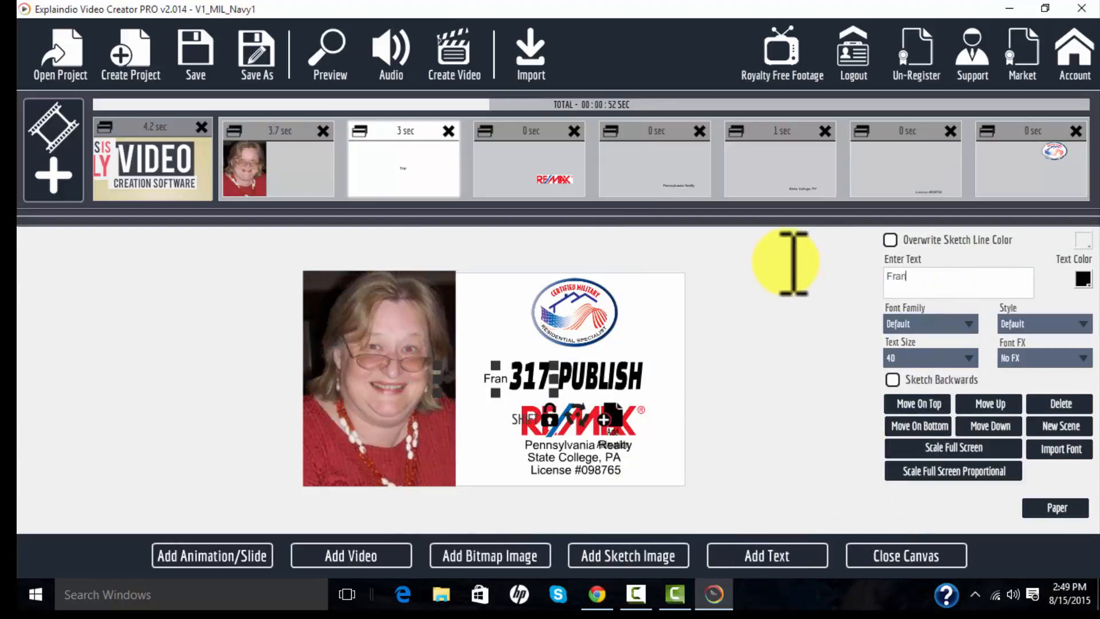
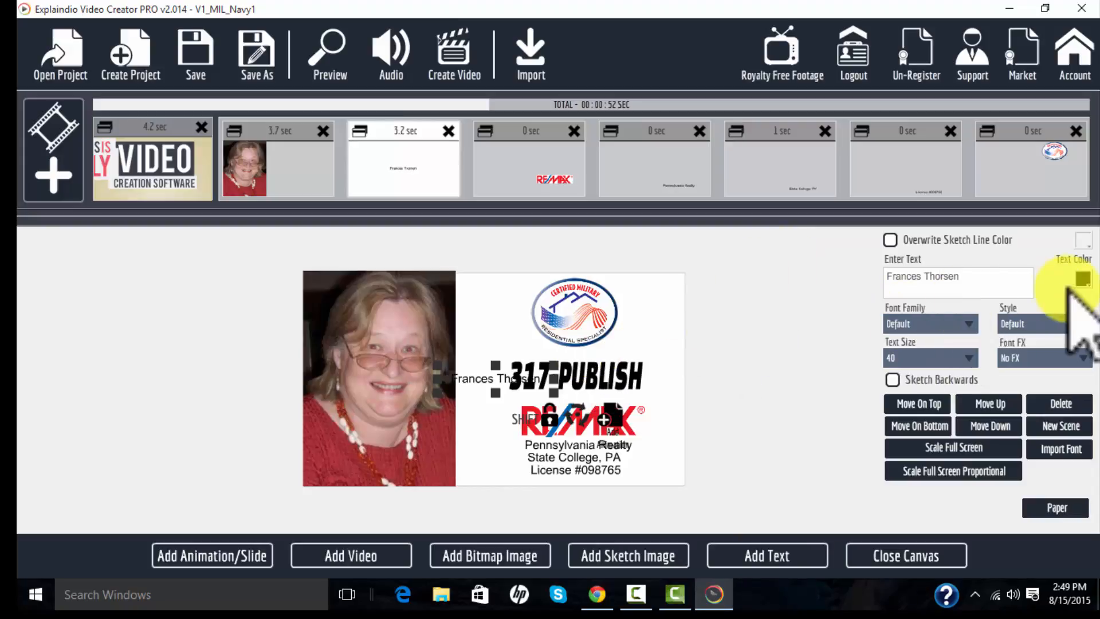
- Move the name text onto the bottom of the headshot photo
left_click(1083, 279)
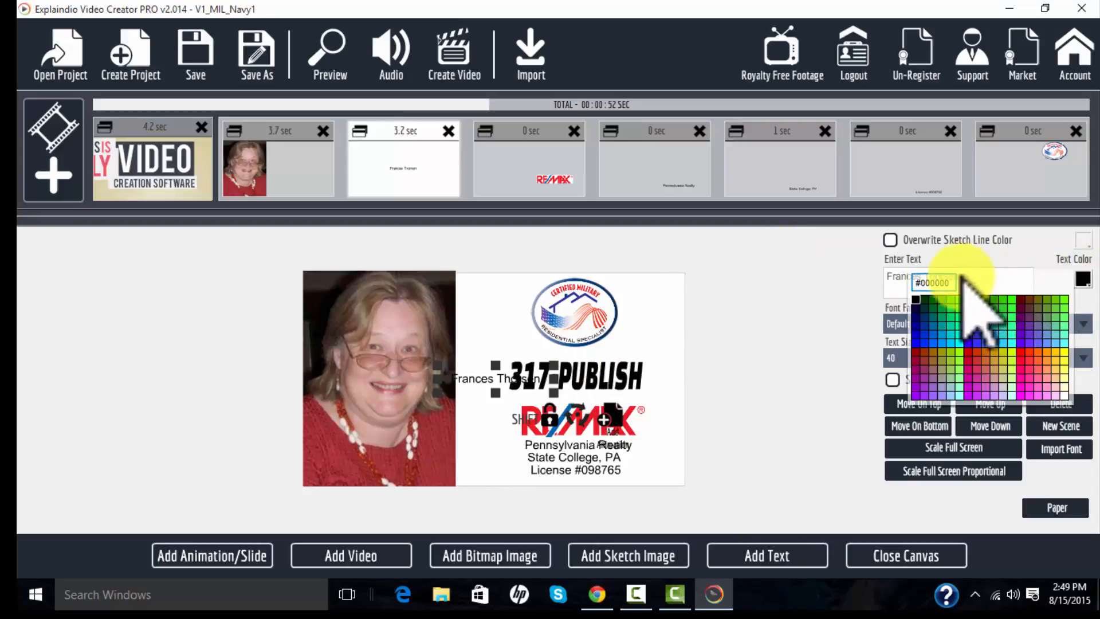
left_click(843, 339)
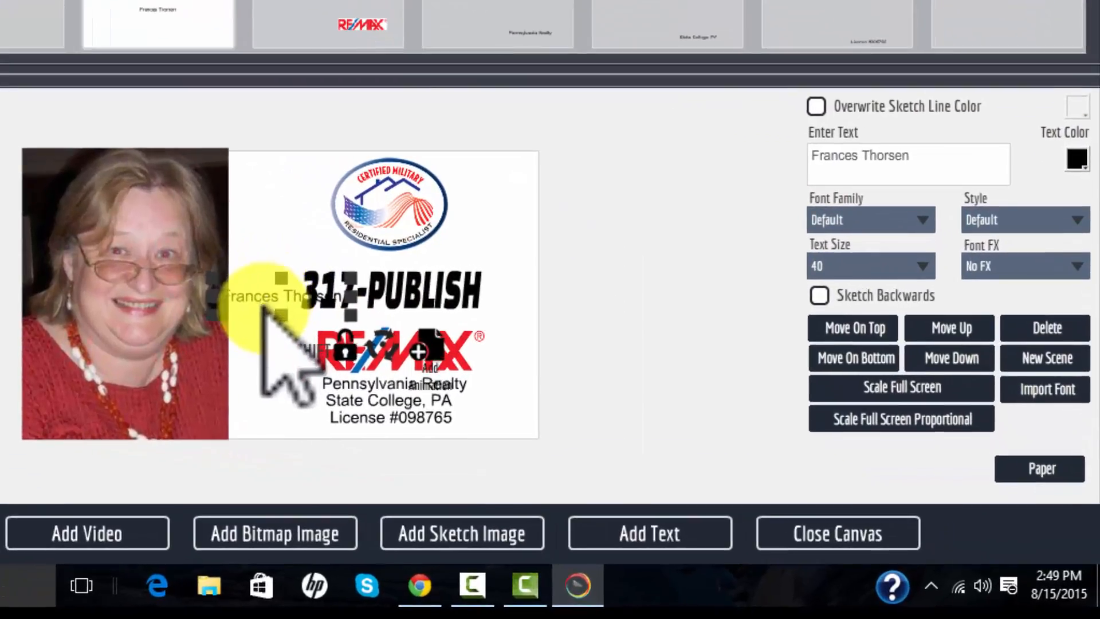
left_click_drag(480, 383, 380, 465)
left_click_drag(125, 414, 104, 405)
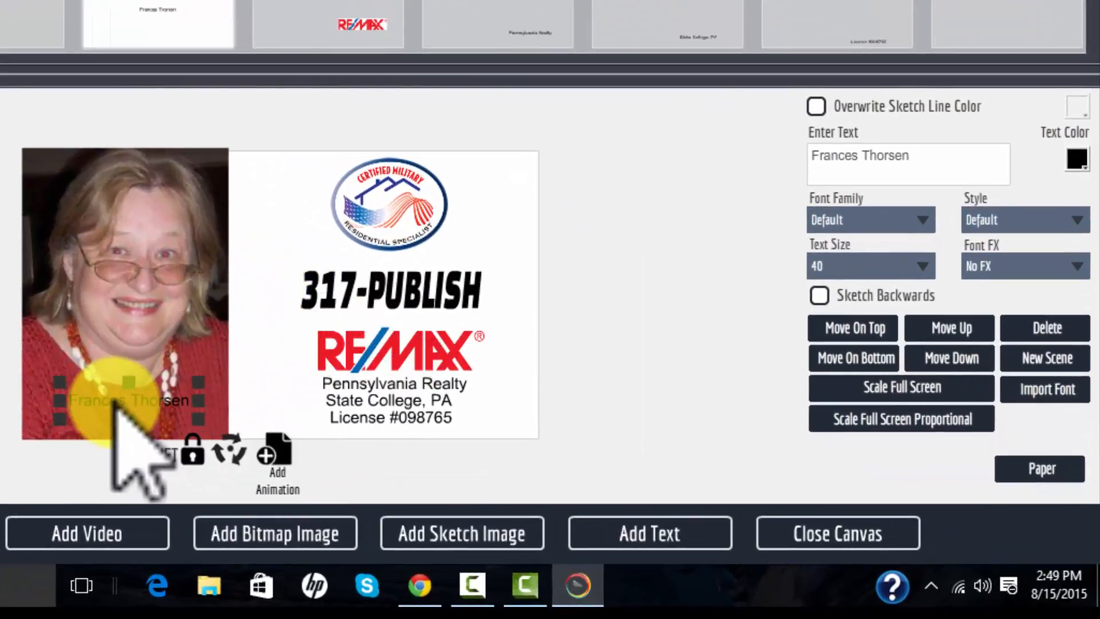
- Set the name text's colour to white and its font family to Impact
left_click(1075, 158)
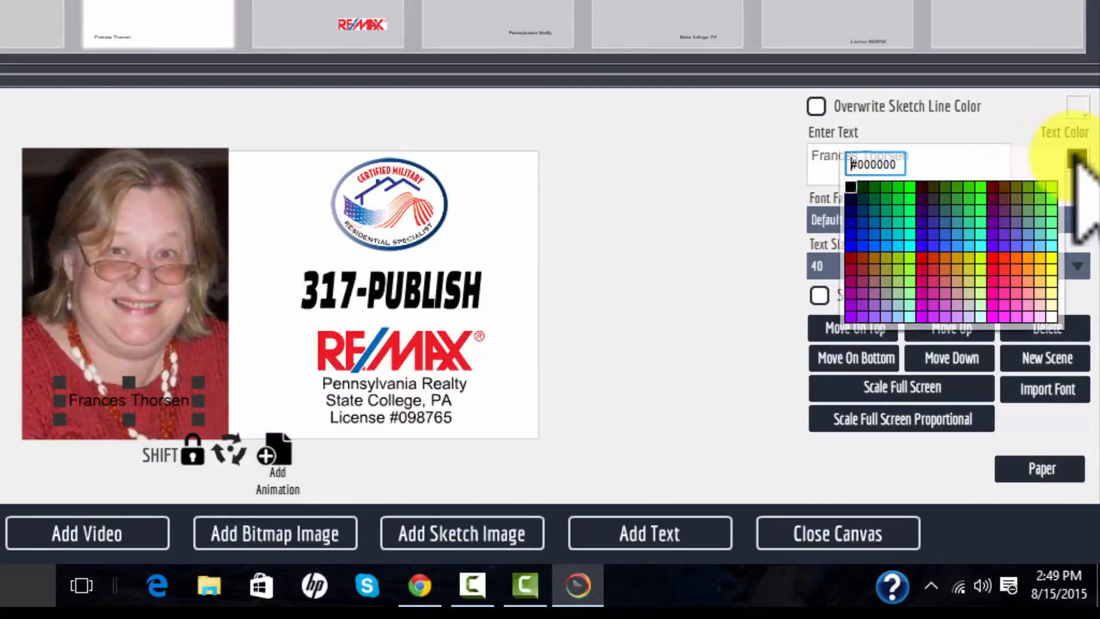
left_click(1051, 315)
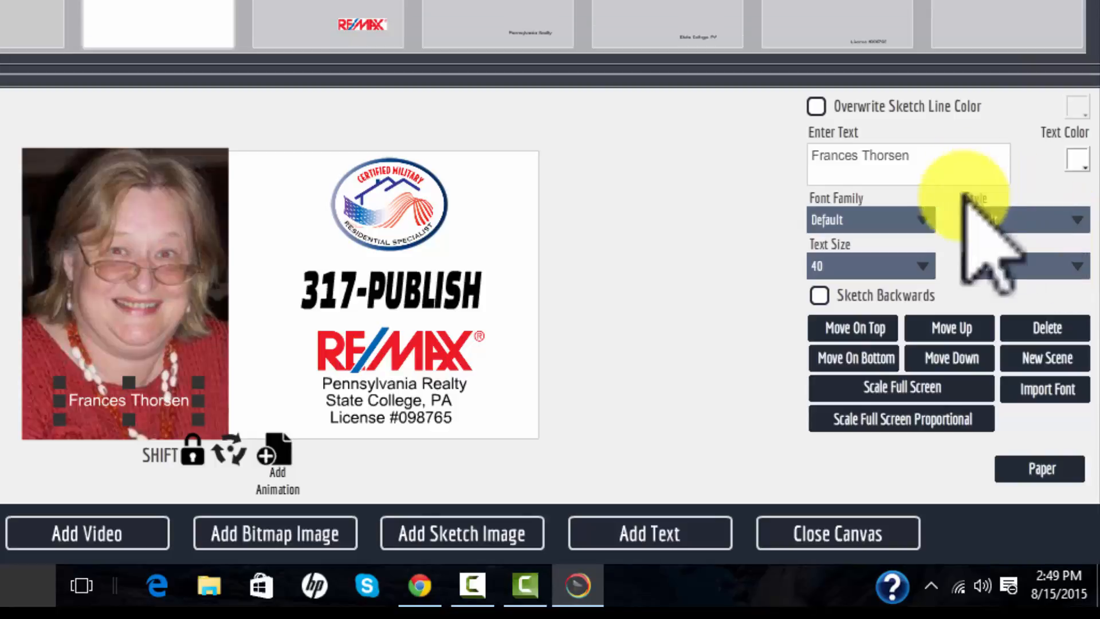
left_click(922, 219)
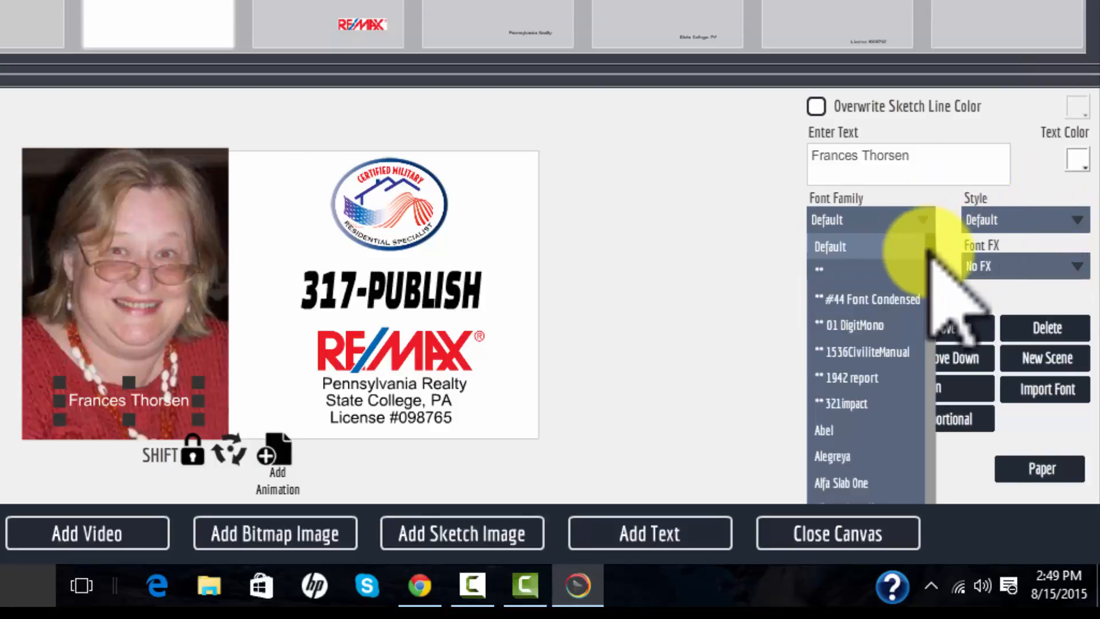
left_click_drag(928, 251, 931, 412)
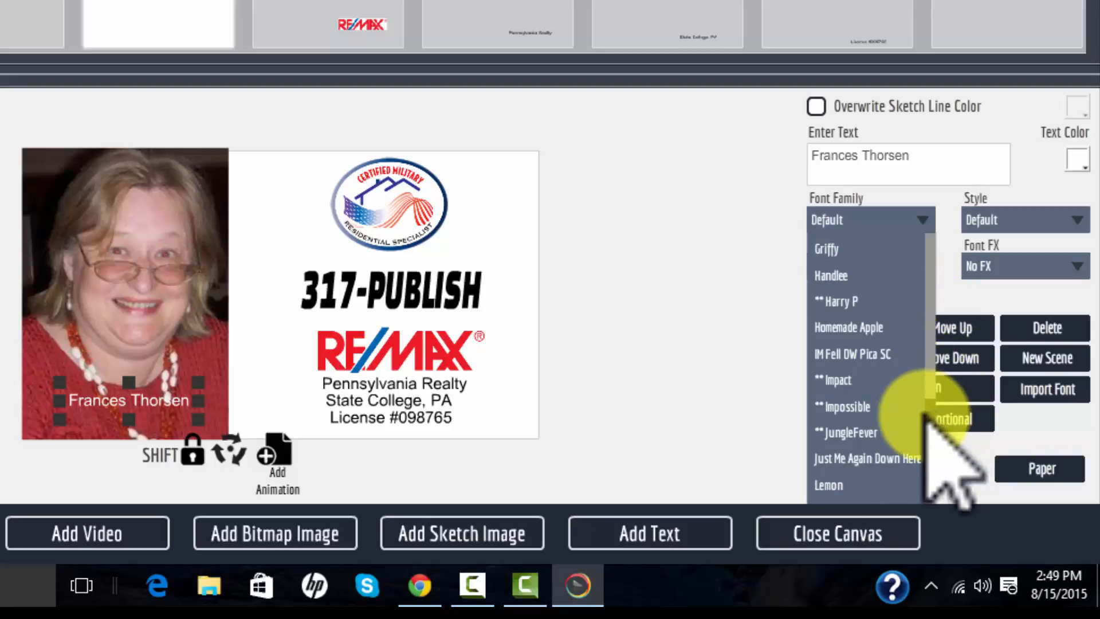
left_click(849, 380)
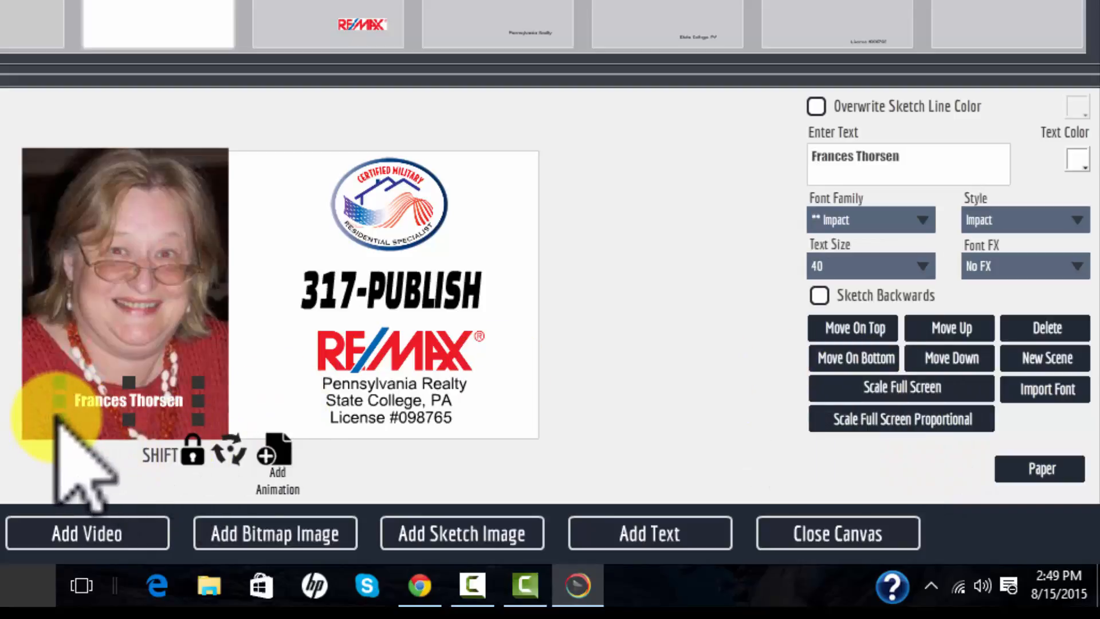
- Enlarge the name text and apply the Black Clone Shift 1 font effect
left_click_drag(56, 418, 60, 453)
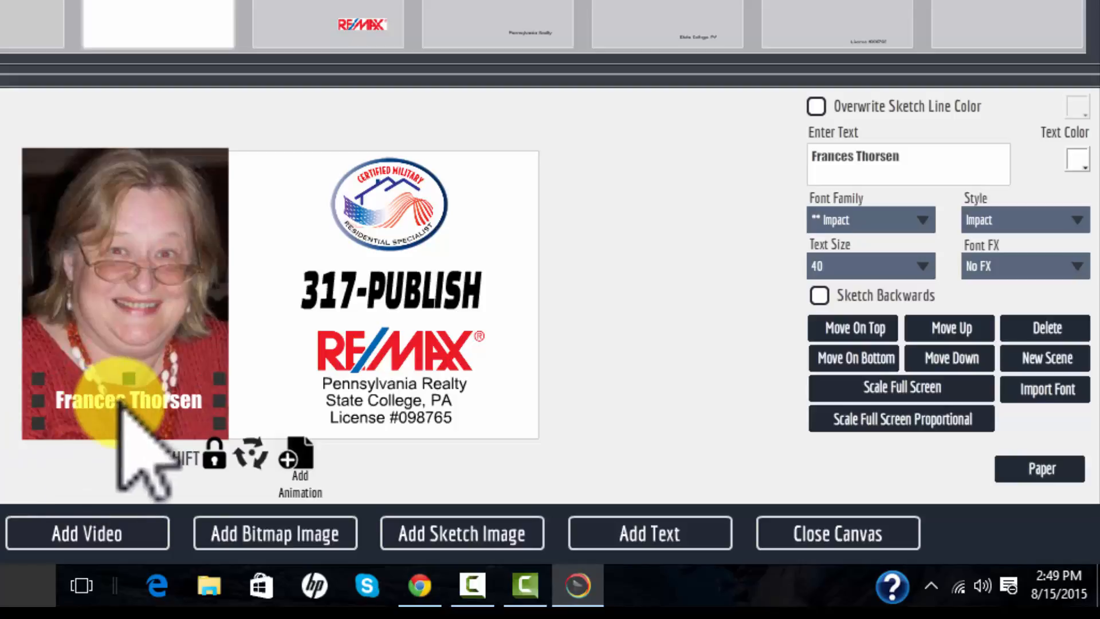
left_click_drag(119, 401, 121, 407)
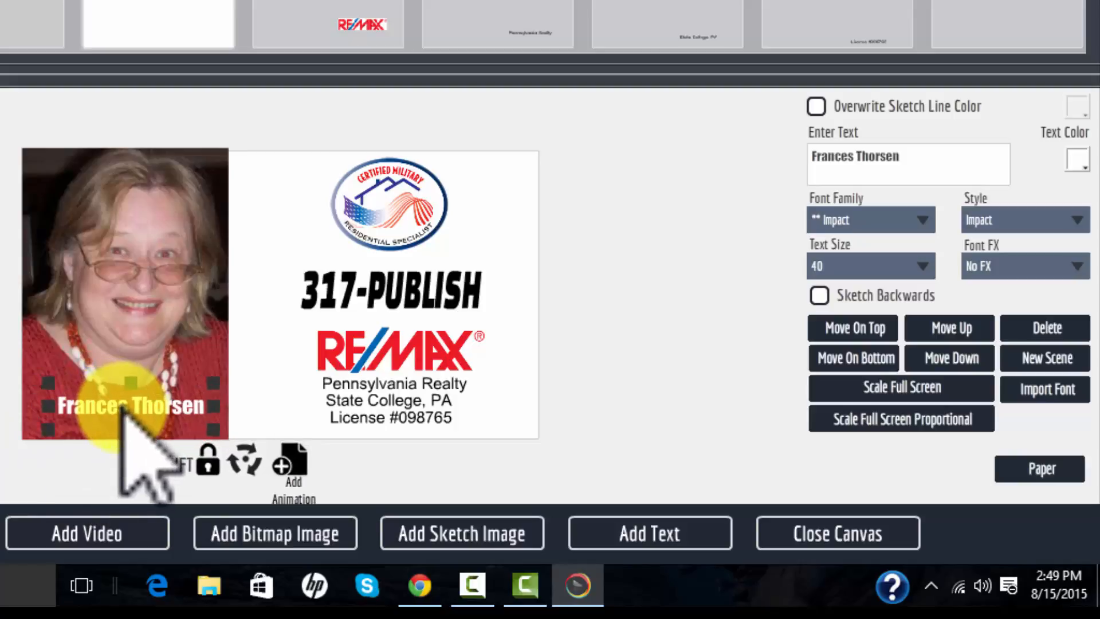
left_click(1054, 266)
scroll(1077, 338, "down", 1)
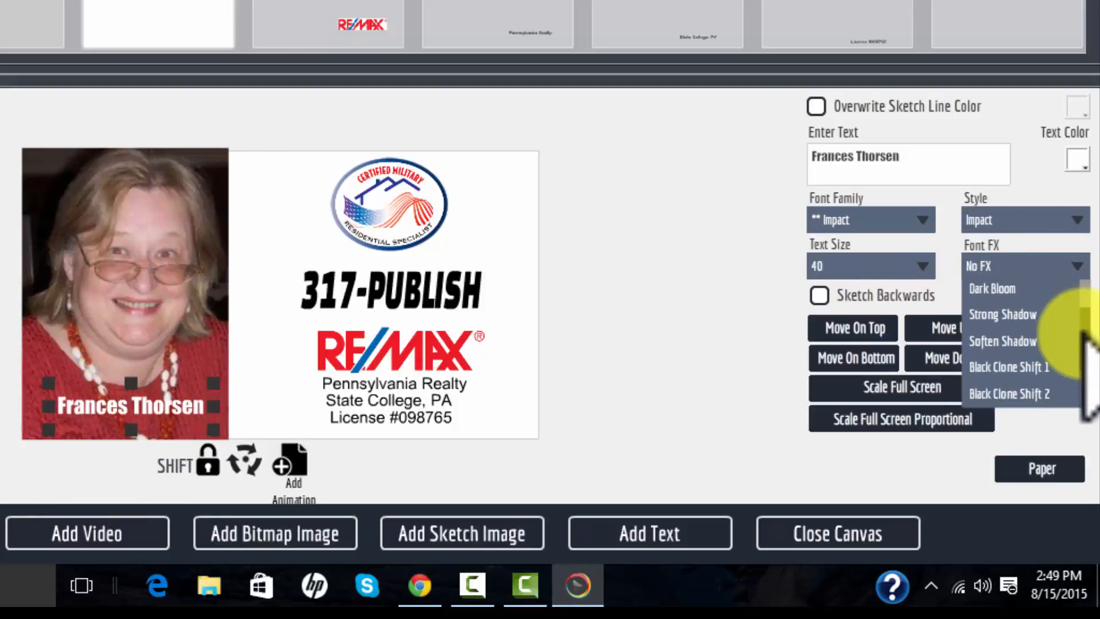
left_click(1044, 367)
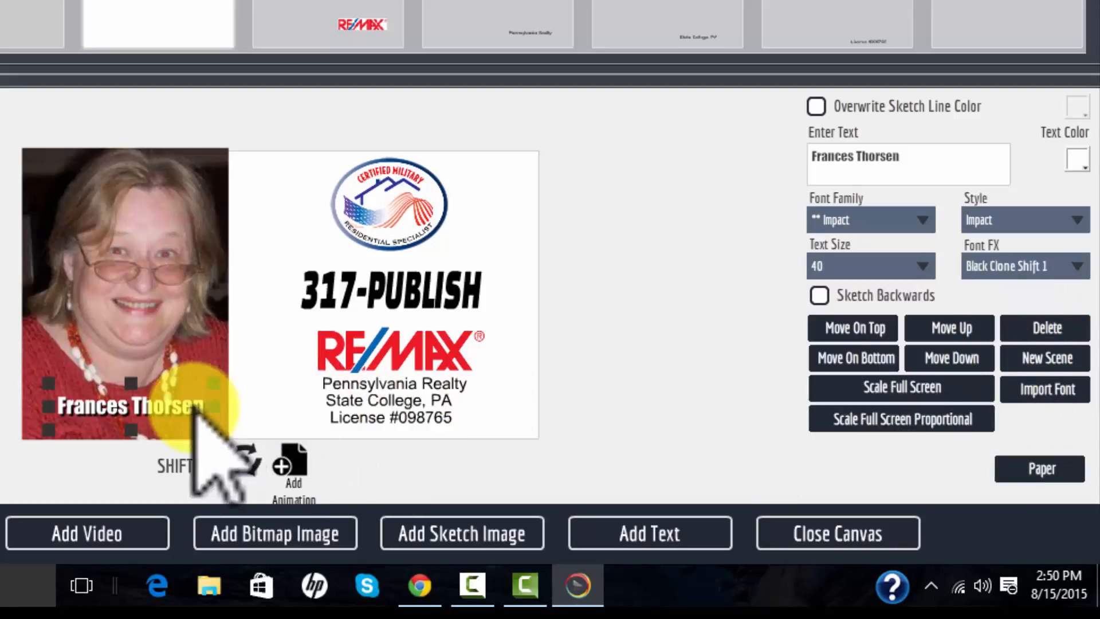
- Centre the name text along the bottom of the photo and close the canvas
left_click_drag(195, 404, 174, 404)
left_click_drag(178, 408, 179, 409)
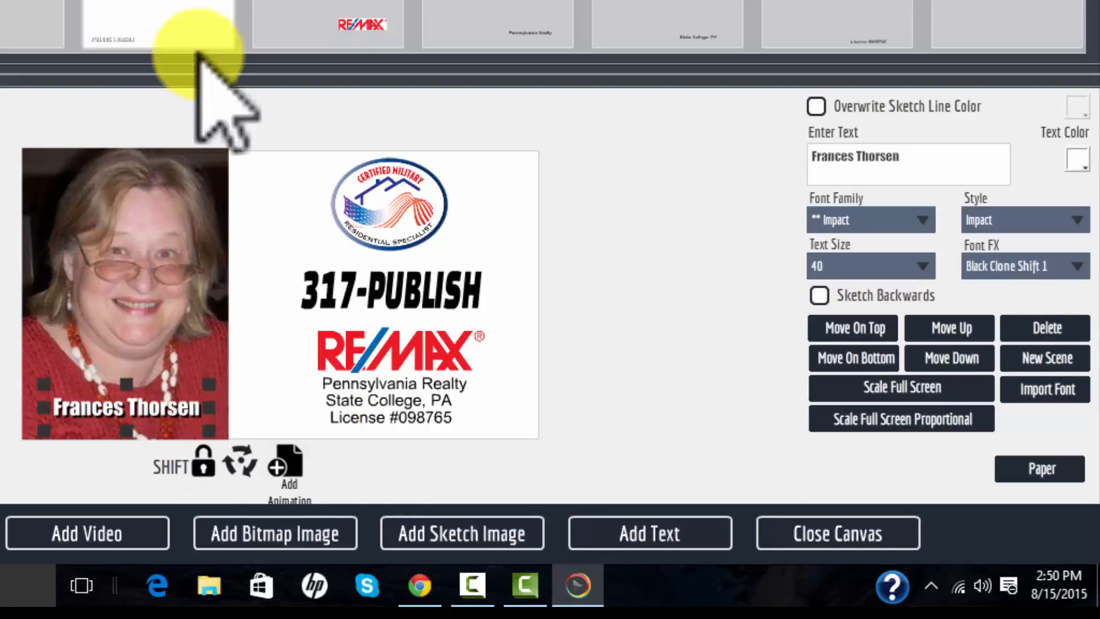
left_click(803, 533)
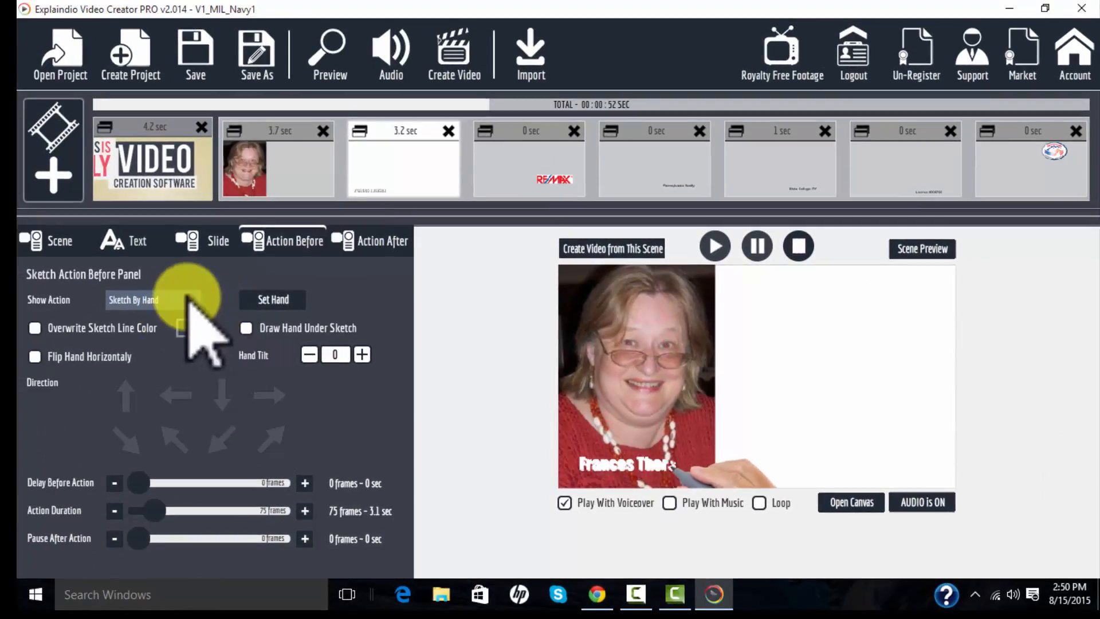
- Set the name slide's show action to Nothing and its action duration to 1 frame, then preview the scene
left_click(189, 299)
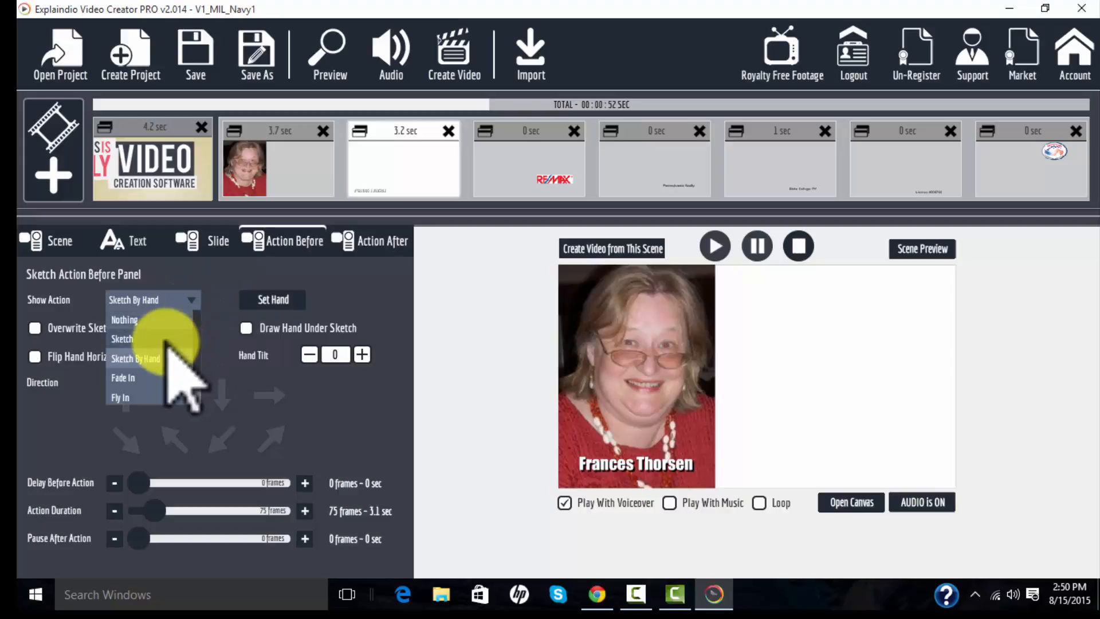
left_click(181, 320)
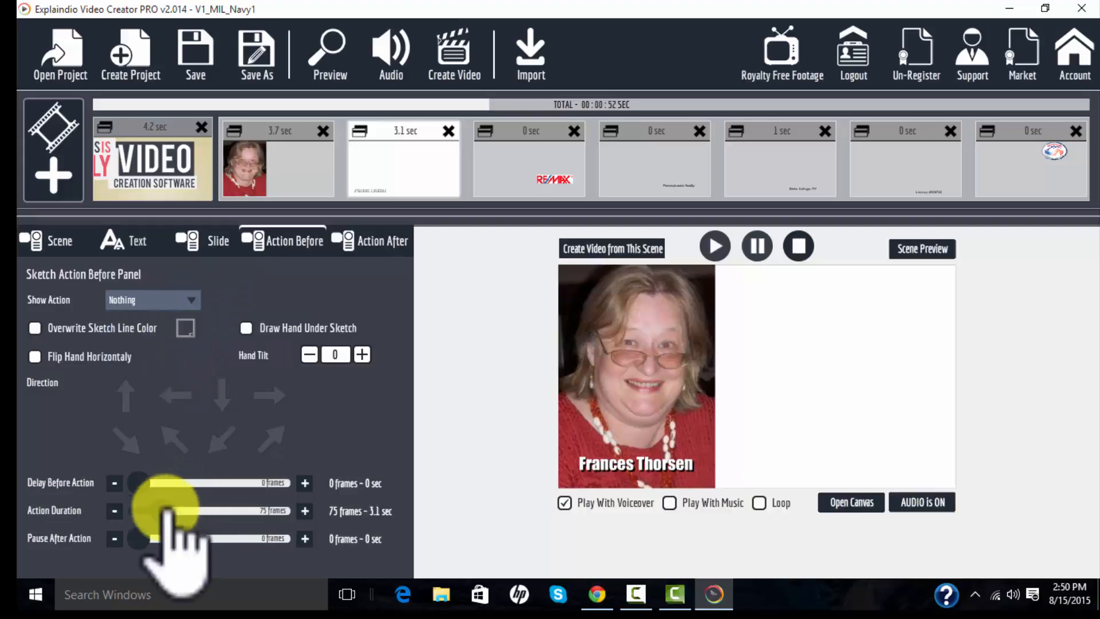
left_click_drag(156, 510, 112, 509)
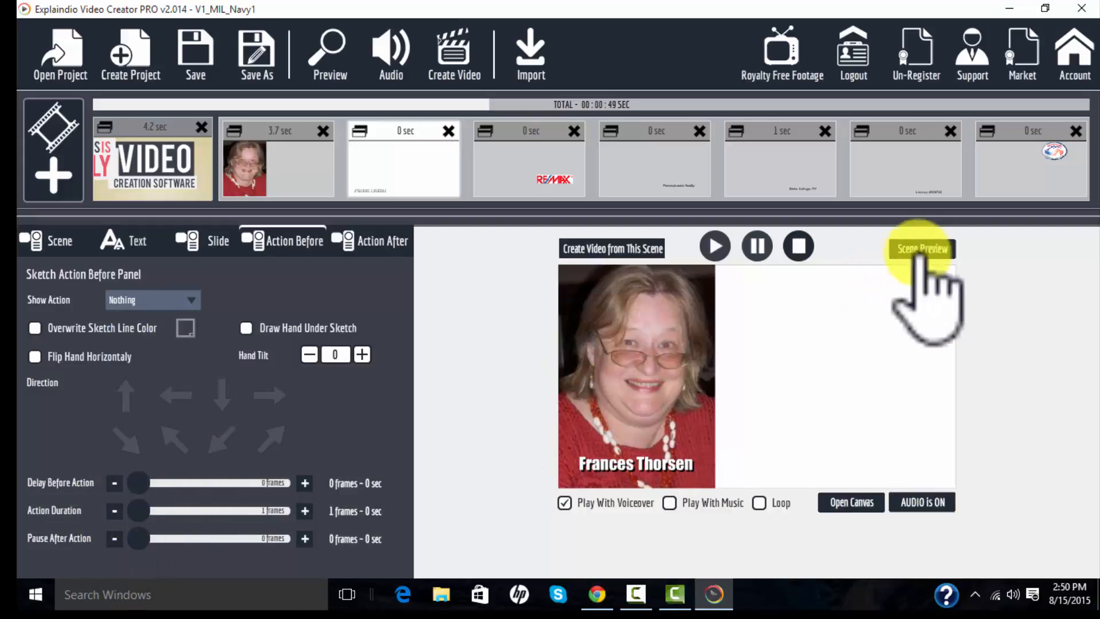
left_click(935, 247)
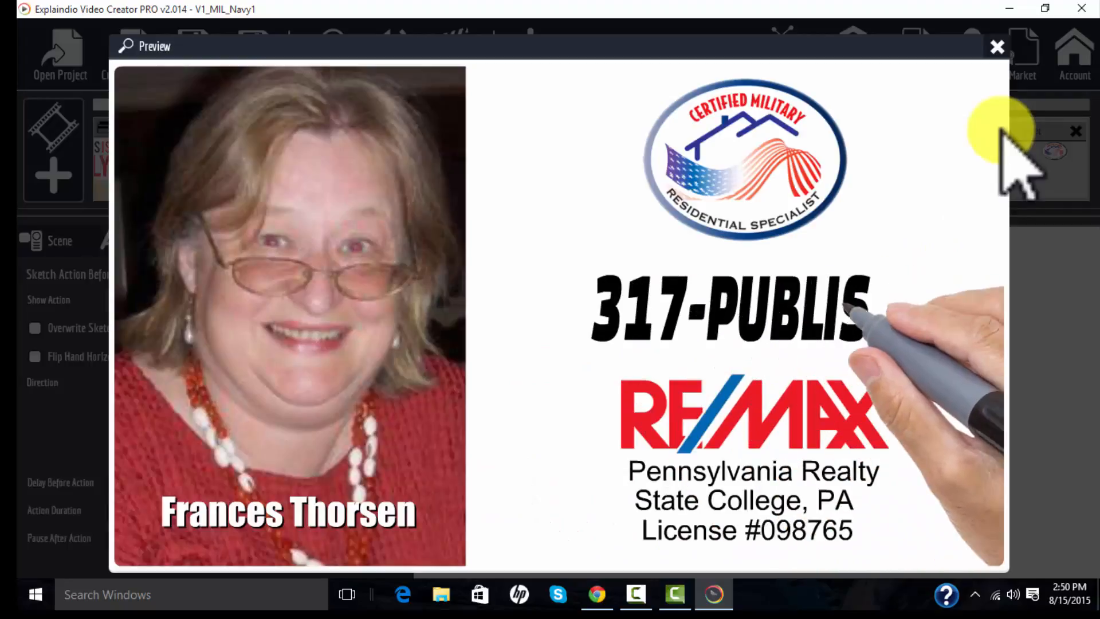
left_click(997, 46)
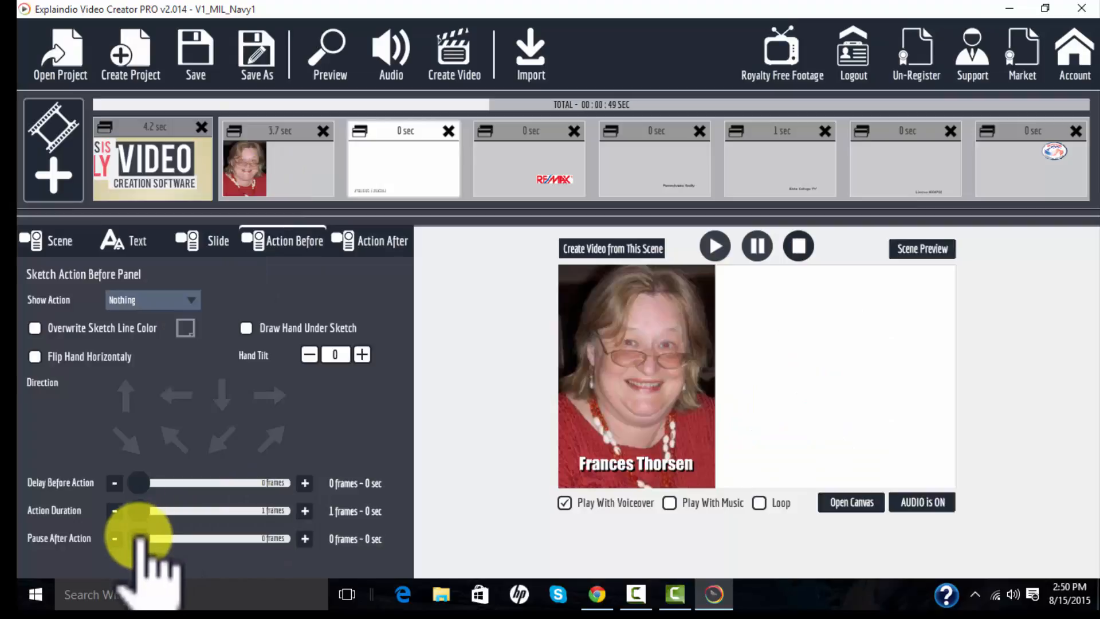
- Set the name slide's pause after action to 73 frames and preview the scene
left_click_drag(140, 539, 149, 539)
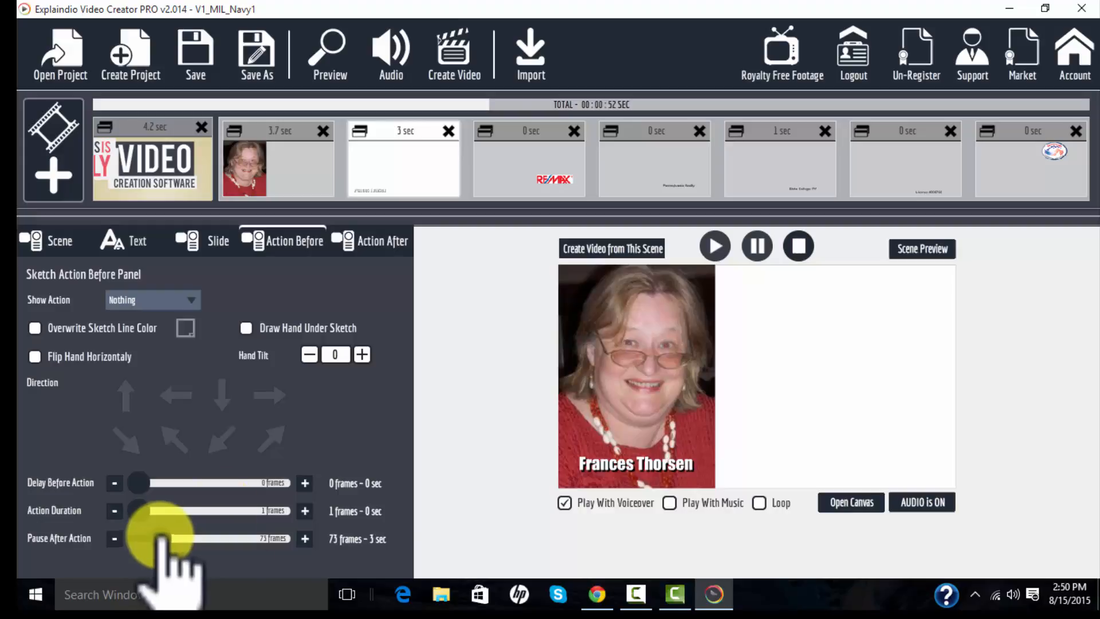
left_click(940, 251)
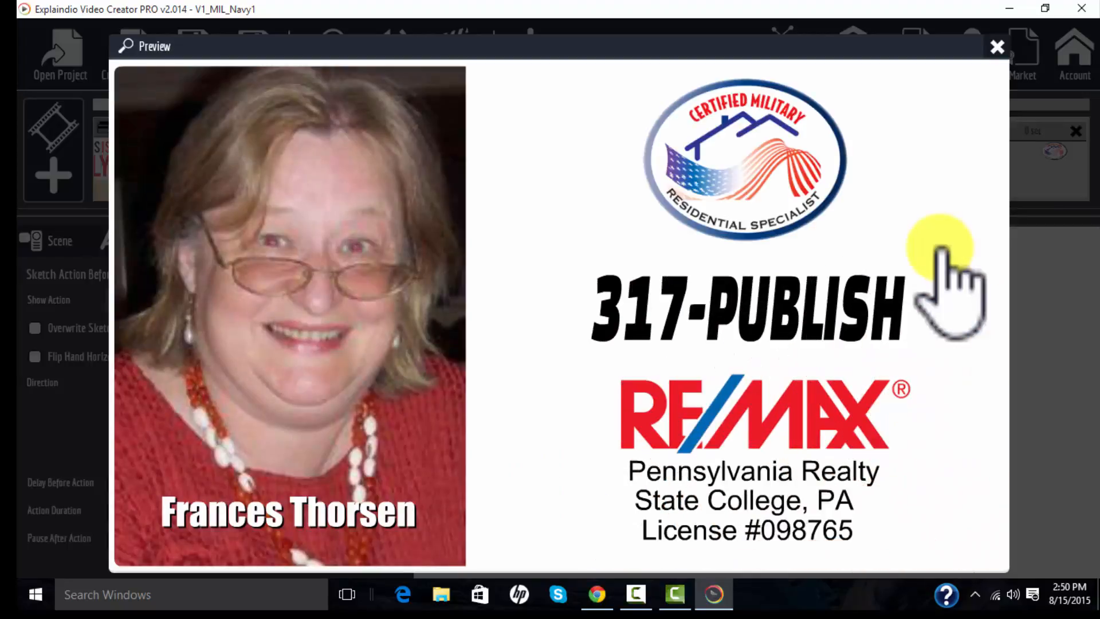
- Close the preview, start creating a video from this scene, and choose the export destination folder
left_click(995, 49)
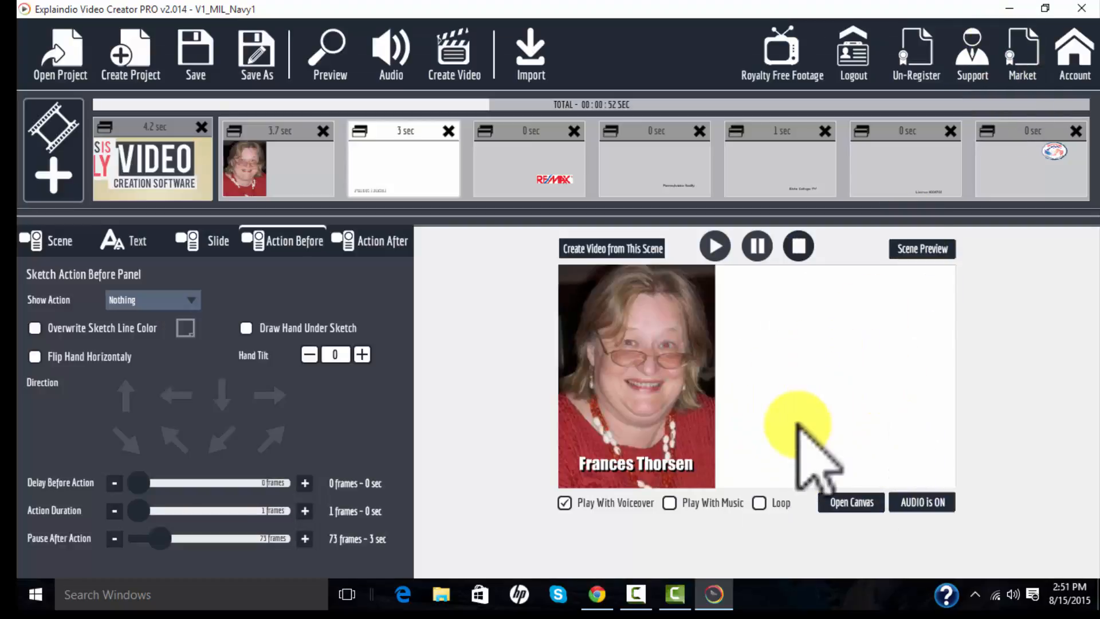
left_click(624, 254)
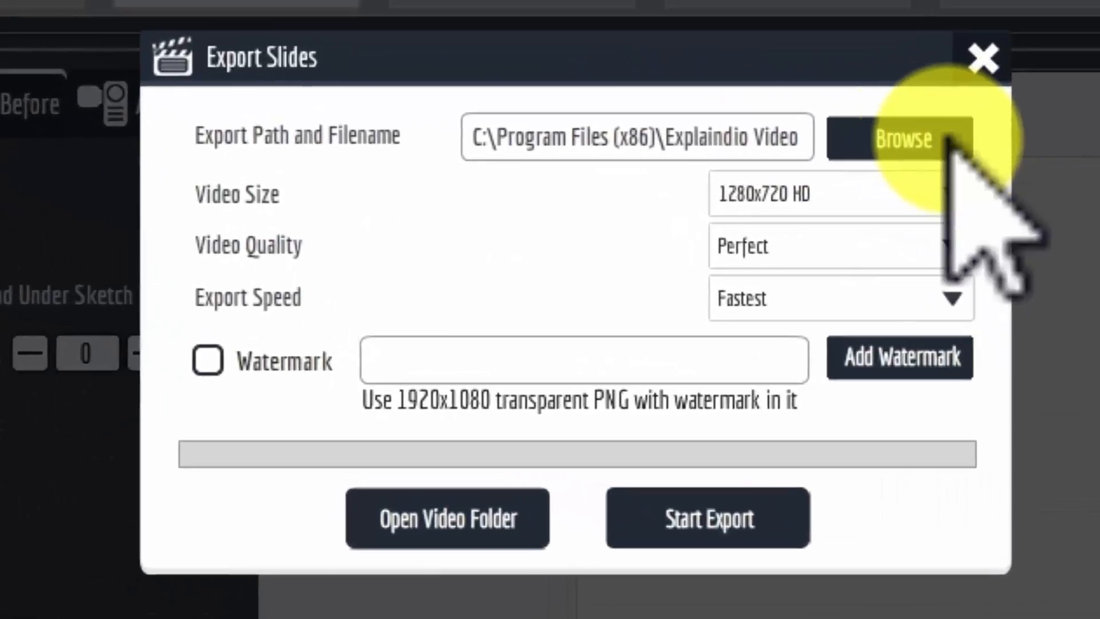
left_click(948, 138)
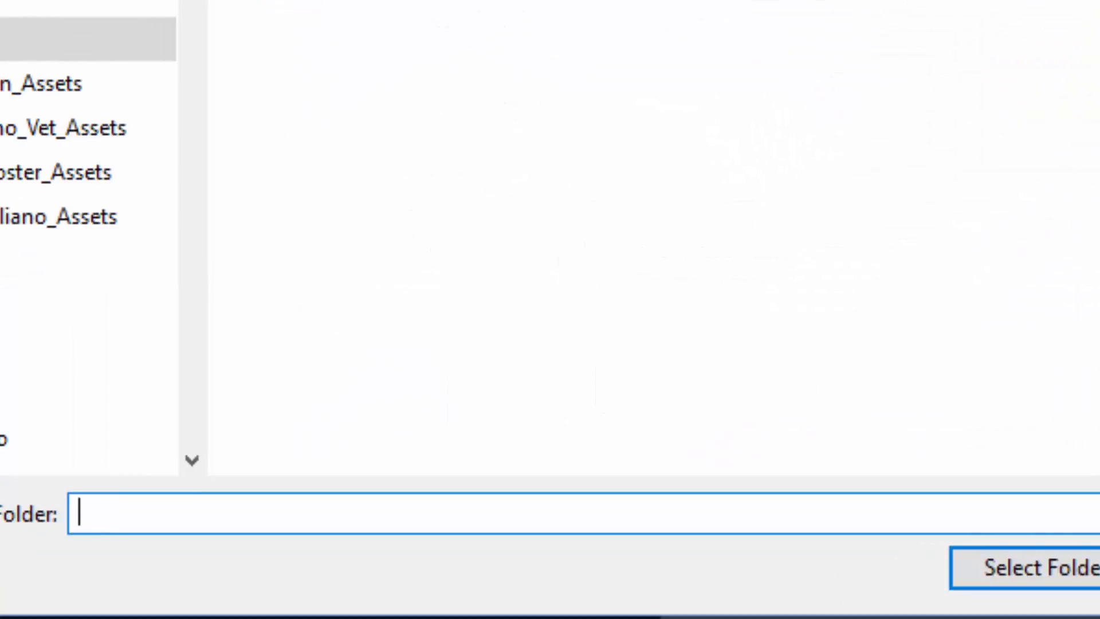
left_click(1098, 567)
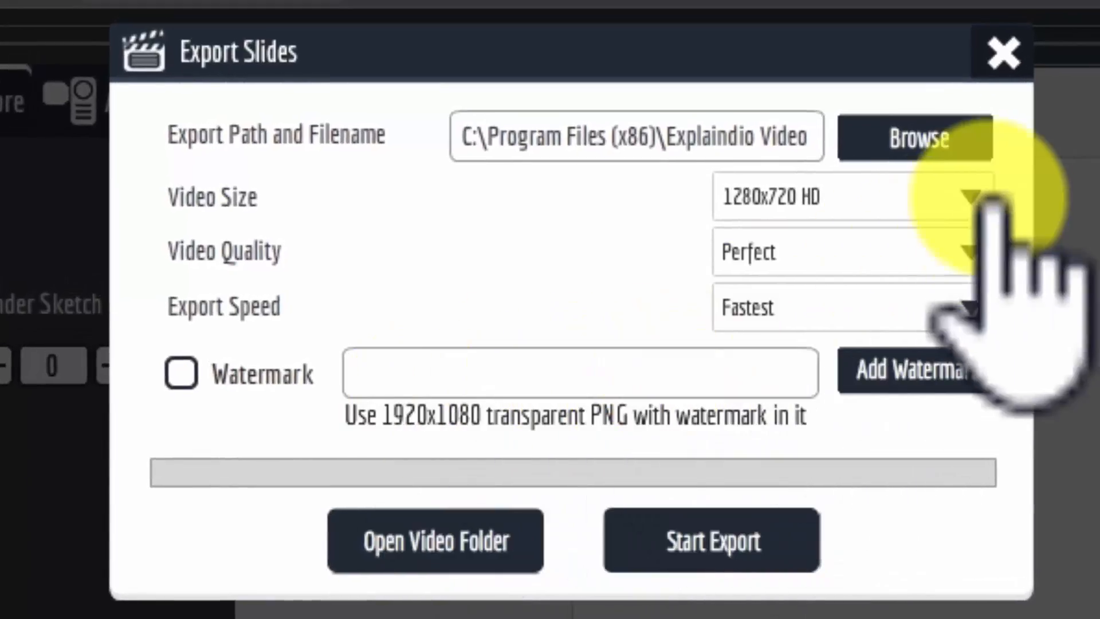
- Set the video size to 1920x1080 HD and start exporting the video
left_click(962, 197)
left_click(880, 245)
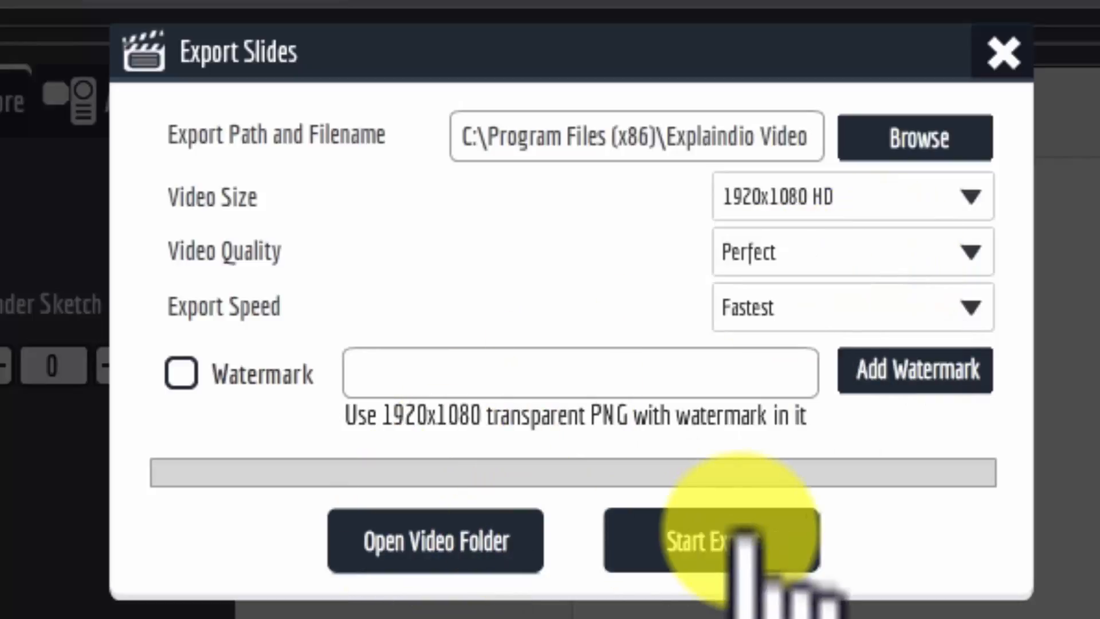
left_click(744, 539)
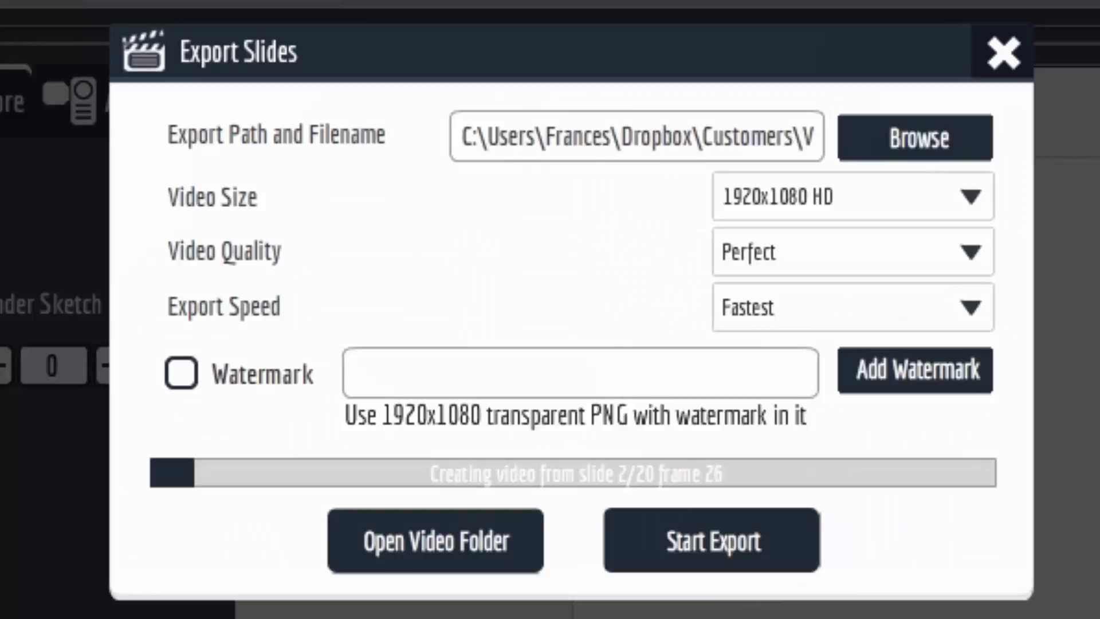